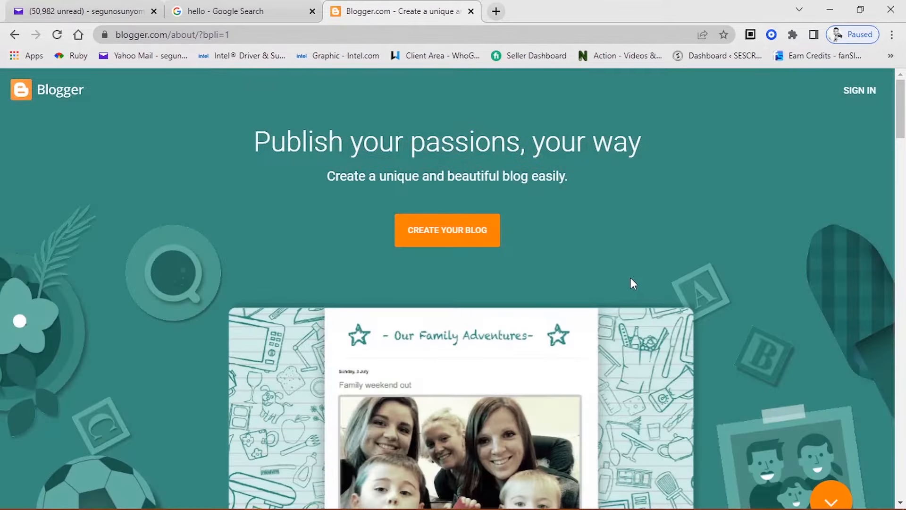
- Read through the Blogger landing page sections on design, domains, earning money, audience analytics, storing memories and joining others
{"action": "scroll", "coordinate": [633, 292], "scroll_direction": "down", "scroll_amount": 5}
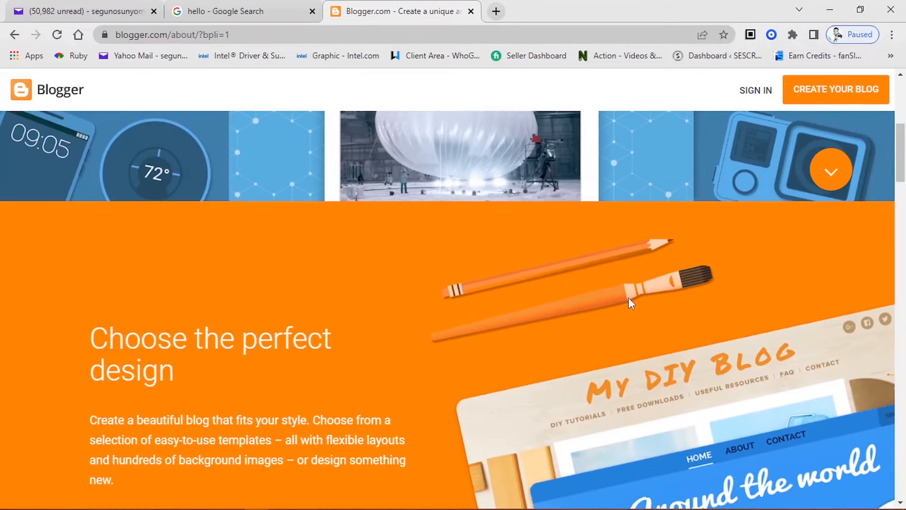
{"action": "scroll", "coordinate": [629, 298], "scroll_direction": "down", "scroll_amount": 1}
{"action": "scroll", "coordinate": [627, 298], "scroll_direction": "down", "scroll_amount": 1}
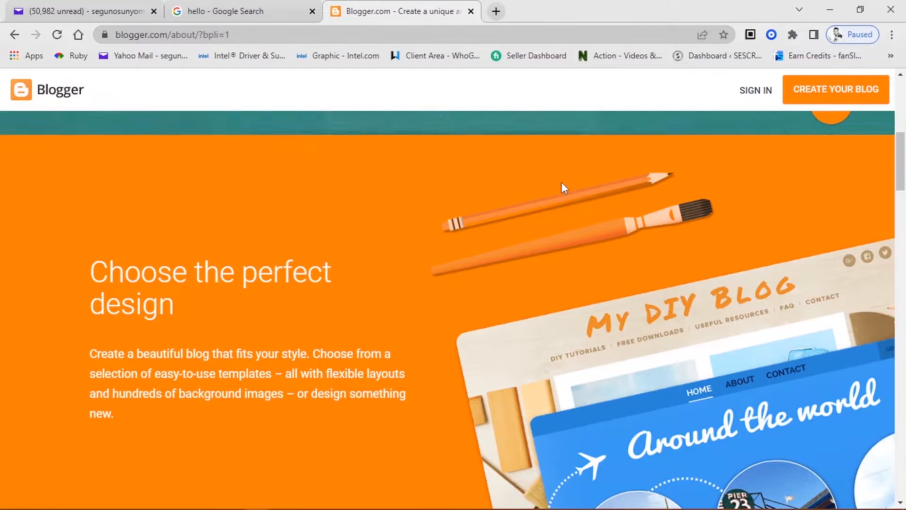
{"action": "scroll", "coordinate": [483, 189], "scroll_direction": "down", "scroll_amount": 2}
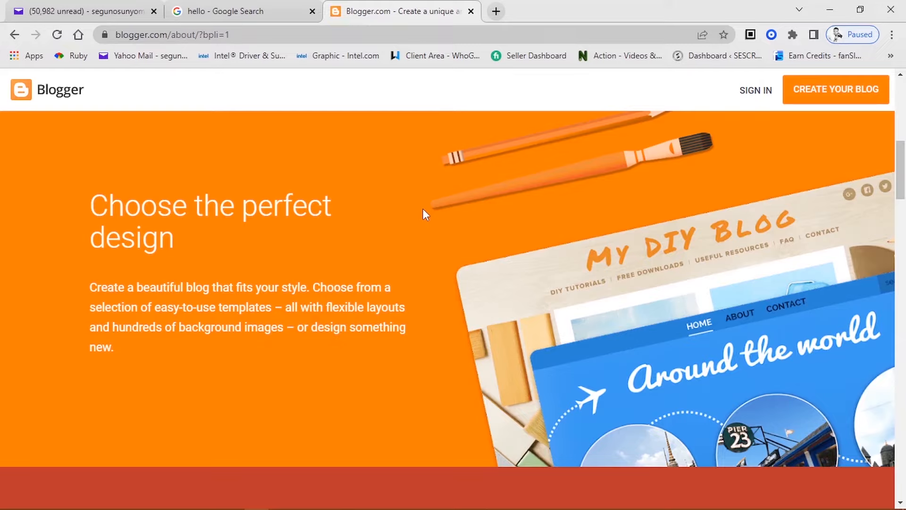
{"action": "scroll", "coordinate": [480, 236], "scroll_direction": "down", "scroll_amount": 7}
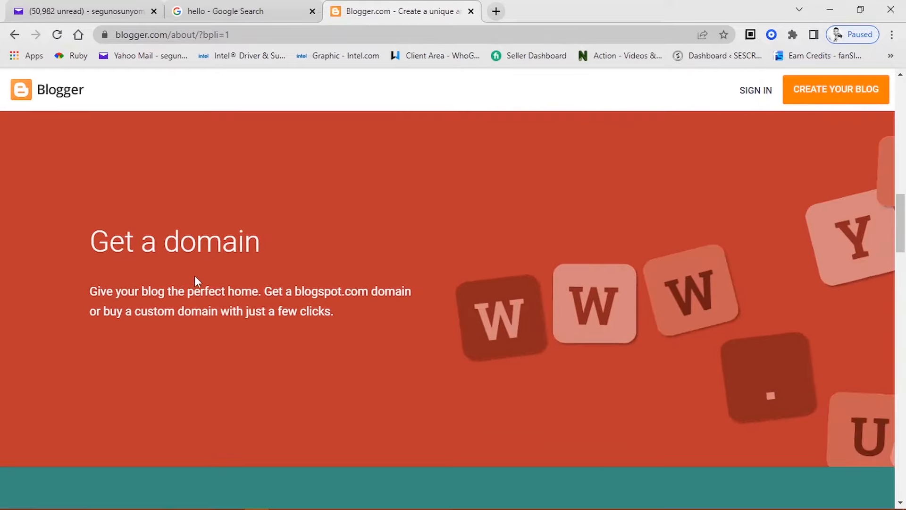
{"action": "scroll", "coordinate": [492, 256], "scroll_direction": "down", "scroll_amount": 8}
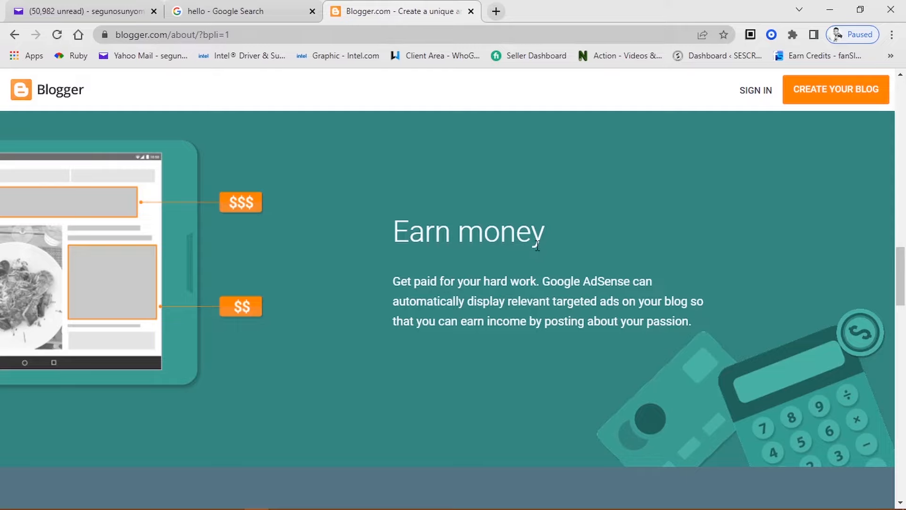
{"action": "scroll", "coordinate": [532, 251], "scroll_direction": "down", "scroll_amount": 7}
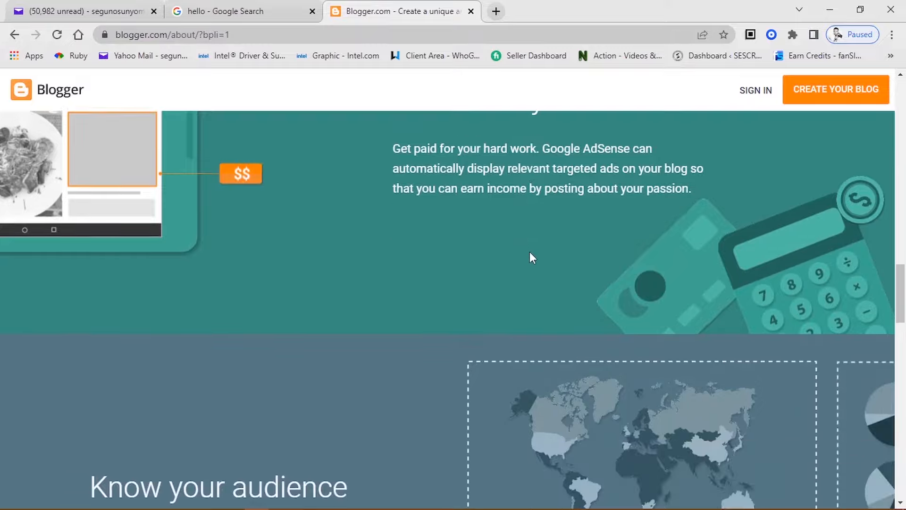
{"action": "scroll", "coordinate": [531, 255], "scroll_direction": "down", "scroll_amount": 2}
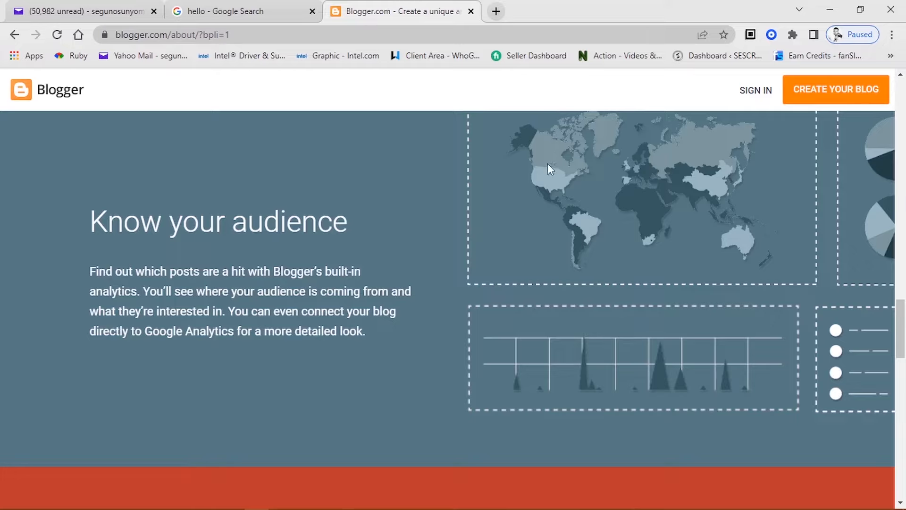
{"action": "scroll", "coordinate": [505, 302], "scroll_direction": "down", "scroll_amount": 5}
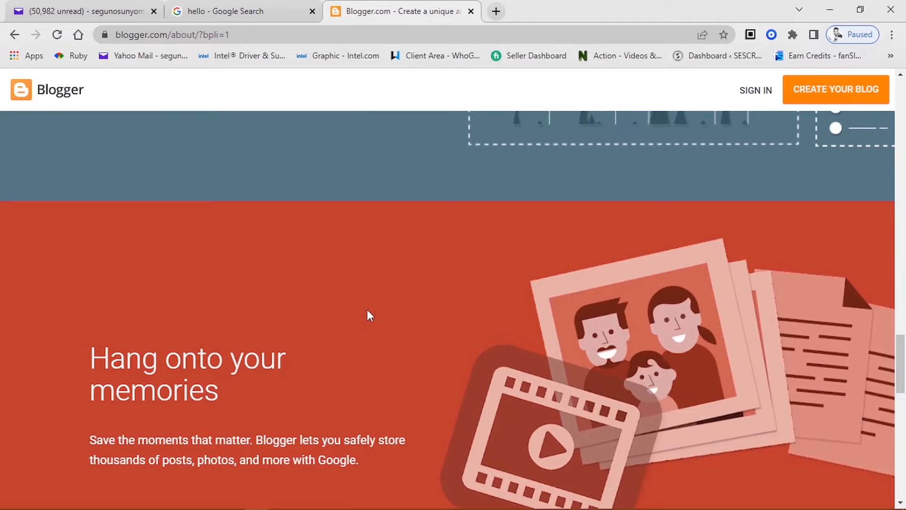
{"action": "scroll", "coordinate": [378, 307], "scroll_direction": "down", "scroll_amount": 3}
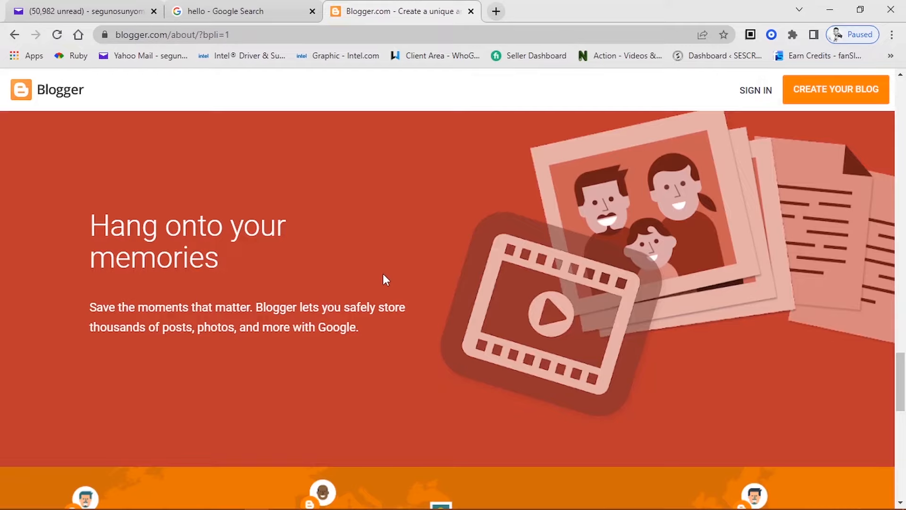
{"action": "scroll", "coordinate": [439, 283], "scroll_direction": "down", "scroll_amount": 1}
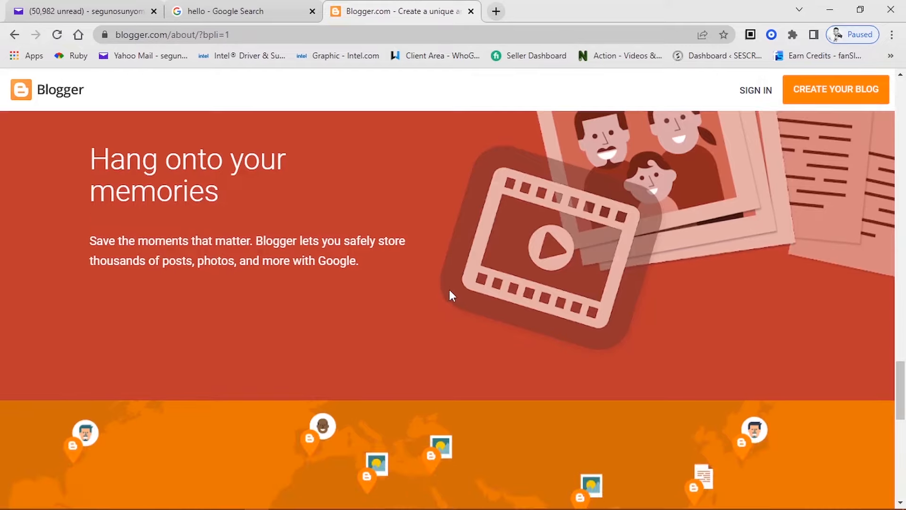
{"action": "scroll", "coordinate": [449, 296], "scroll_direction": "down", "scroll_amount": 3}
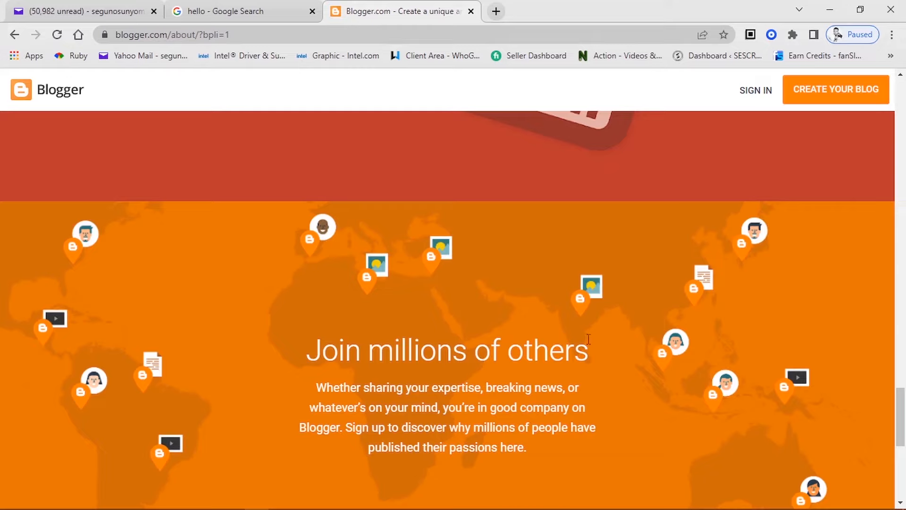
{"action": "scroll", "coordinate": [585, 304], "scroll_direction": "down", "scroll_amount": 3}
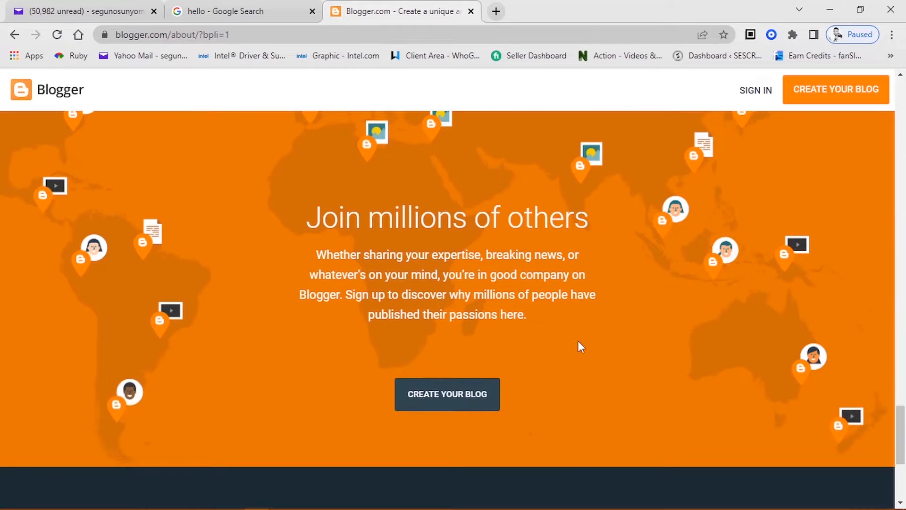
{"action": "scroll", "coordinate": [395, 242], "scroll_direction": "up", "scroll_amount": 3}
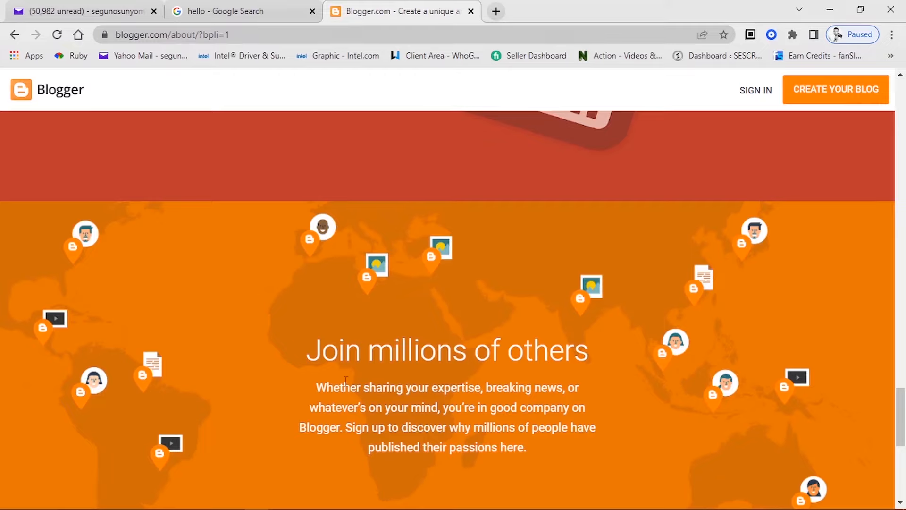
{"action": "scroll", "coordinate": [473, 310], "scroll_direction": "down", "scroll_amount": 3}
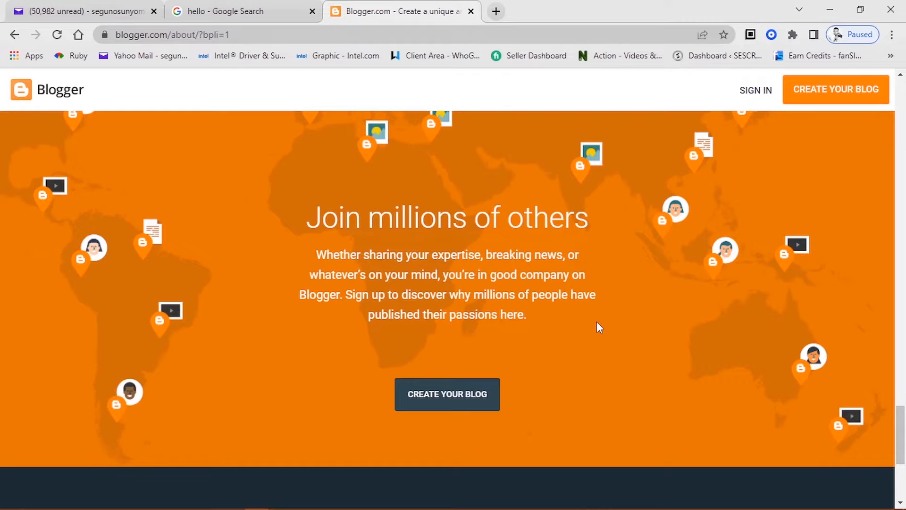
{"action": "scroll", "coordinate": [598, 323], "scroll_direction": "up", "scroll_amount": 2}
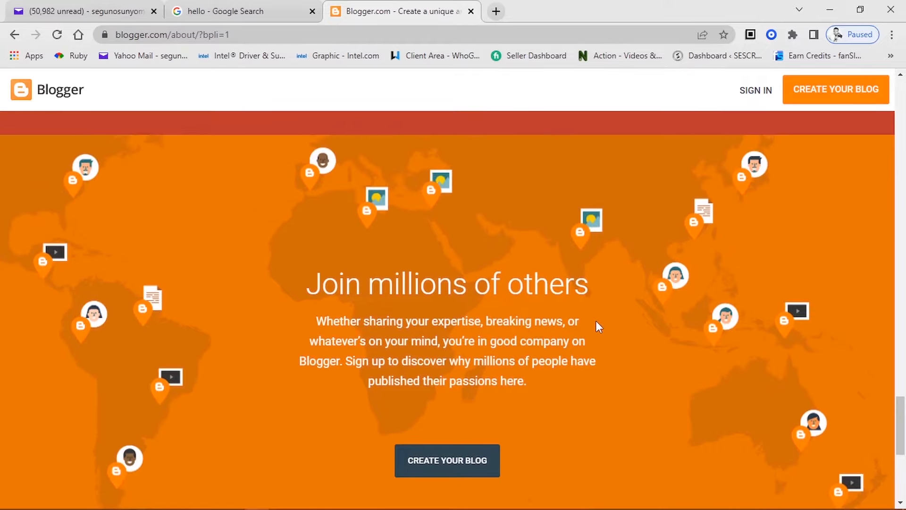
{"action": "scroll", "coordinate": [596, 323], "scroll_direction": "up", "scroll_amount": 1}
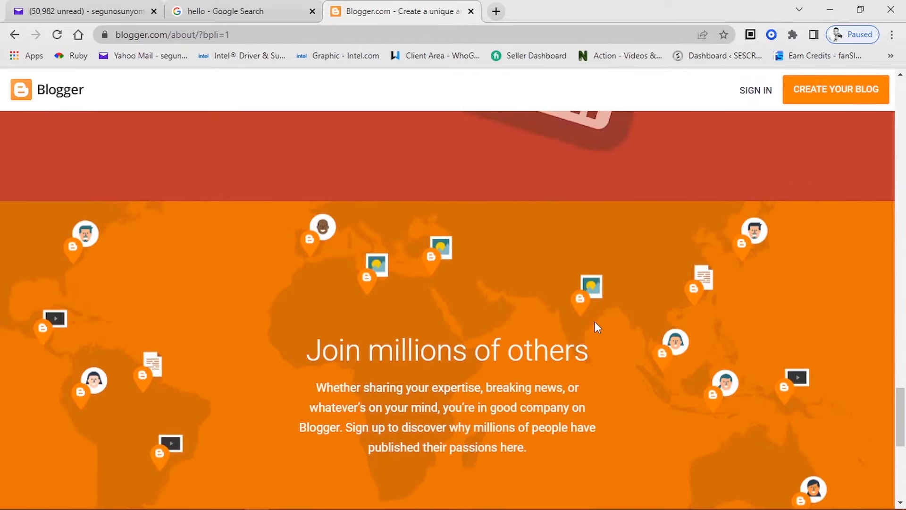
- Start creating a new blog from the landing page and title it Creative Arts
{"action": "scroll", "coordinate": [594, 323], "scroll_direction": "up", "scroll_amount": 1}
{"action": "scroll", "coordinate": [545, 302], "scroll_direction": "up", "scroll_amount": 10}
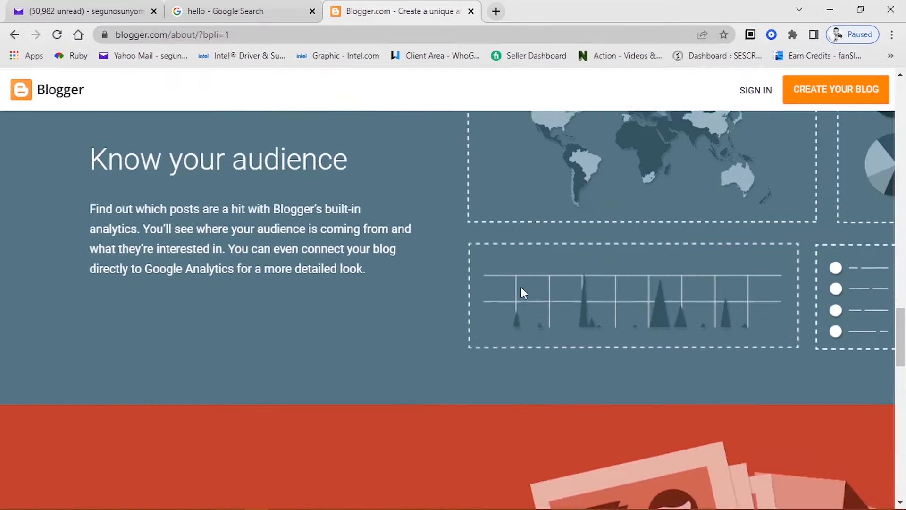
{"action": "scroll", "coordinate": [524, 286], "scroll_direction": "up", "scroll_amount": 10}
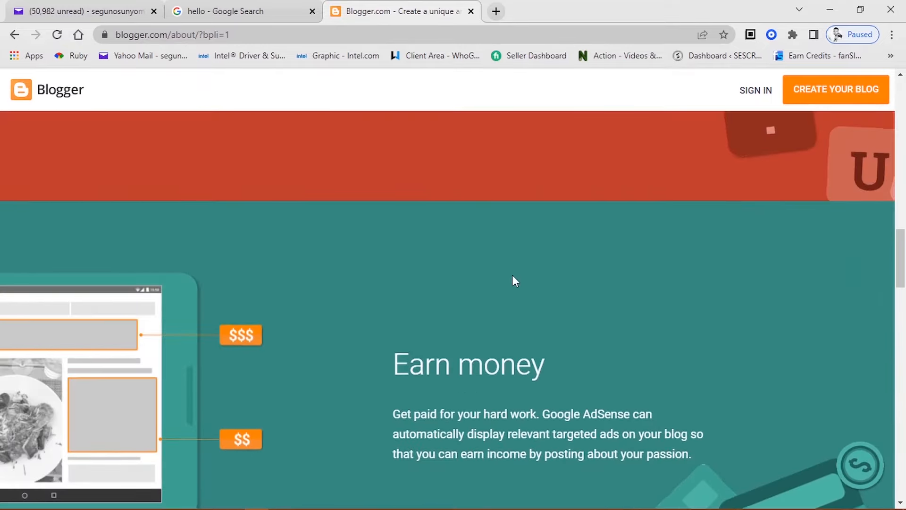
{"action": "scroll", "coordinate": [514, 281], "scroll_direction": "up", "scroll_amount": 8}
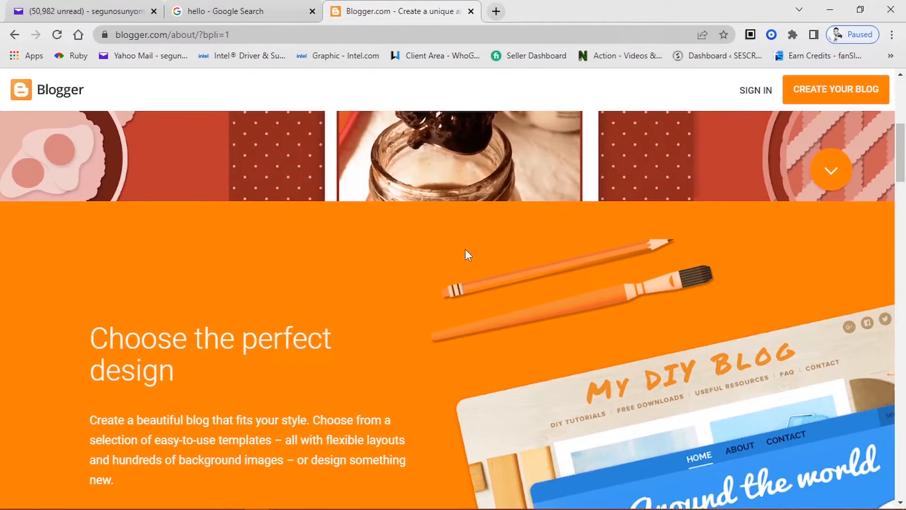
{"action": "scroll", "coordinate": [453, 249], "scroll_direction": "up", "scroll_amount": 5}
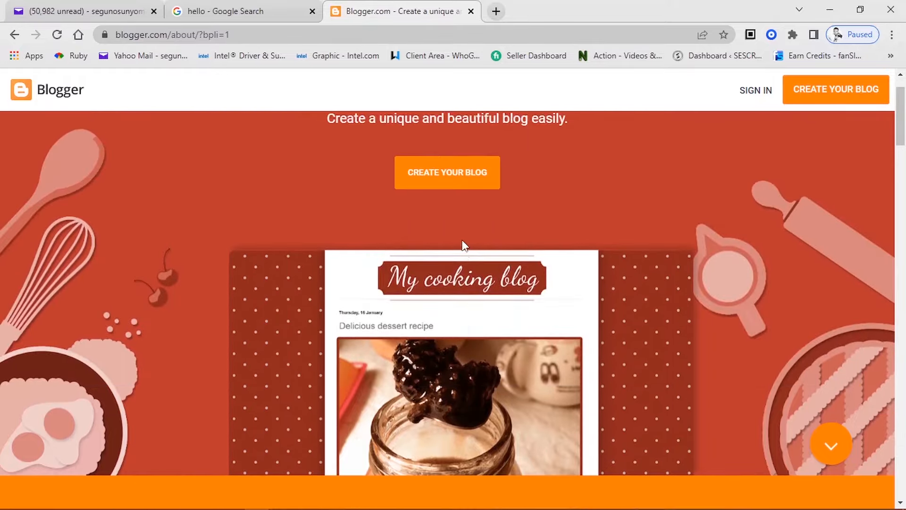
{"action": "scroll", "coordinate": [462, 243], "scroll_direction": "up", "scroll_amount": 2}
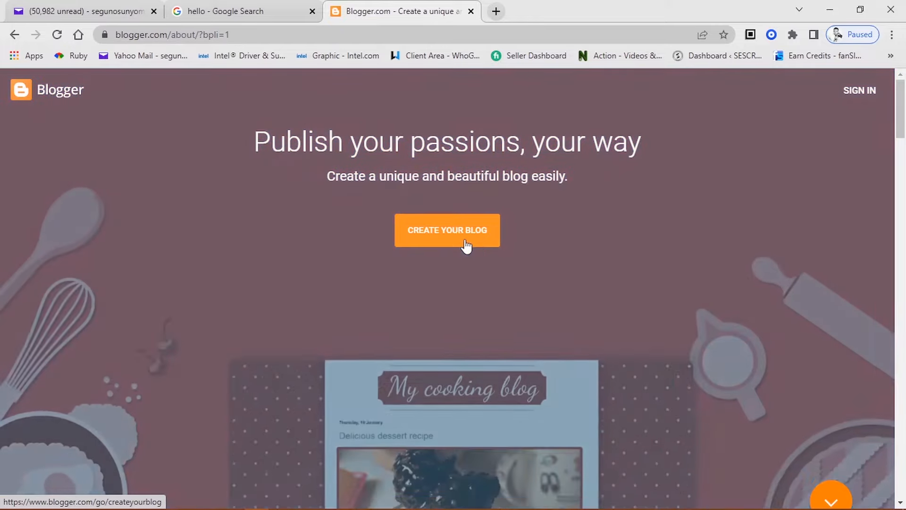
{"action": "left_click", "coordinate": [455, 239]}
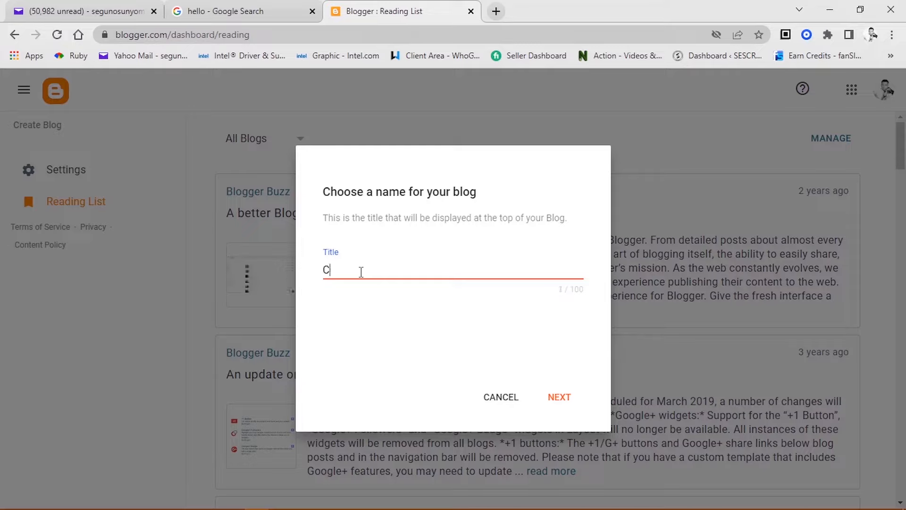
{"action": "type", "text": "ve Arts"}
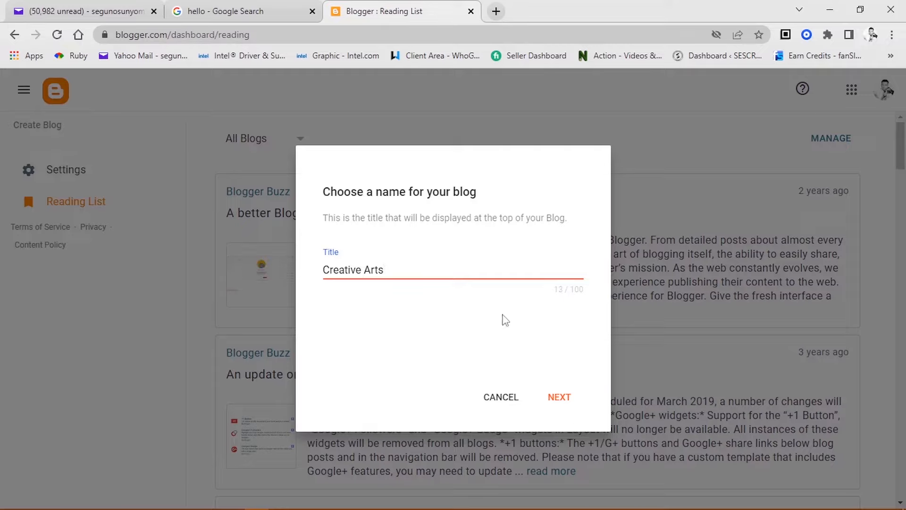
{"action": "left_click", "coordinate": [561, 399]}
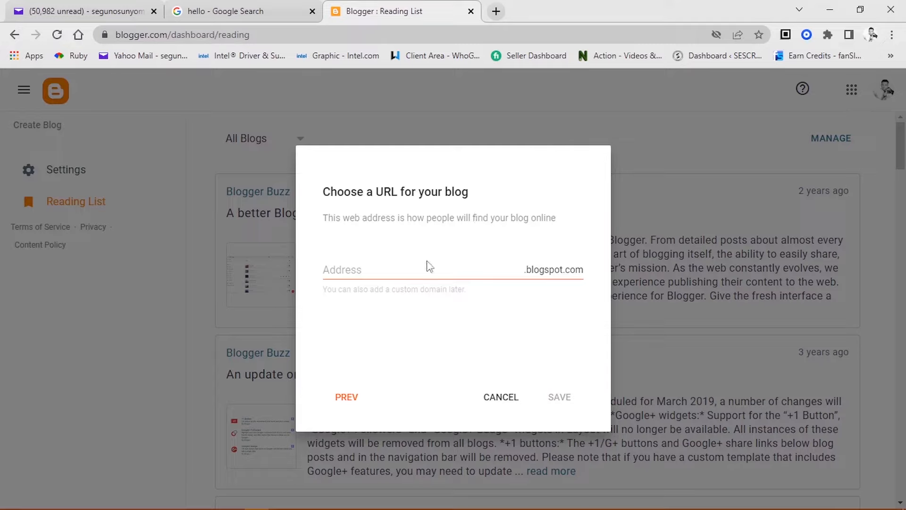
- Set the blog's address to creativeblog102.blogspot.com and save the new blog
{"action": "left_click", "coordinate": [427, 265]}
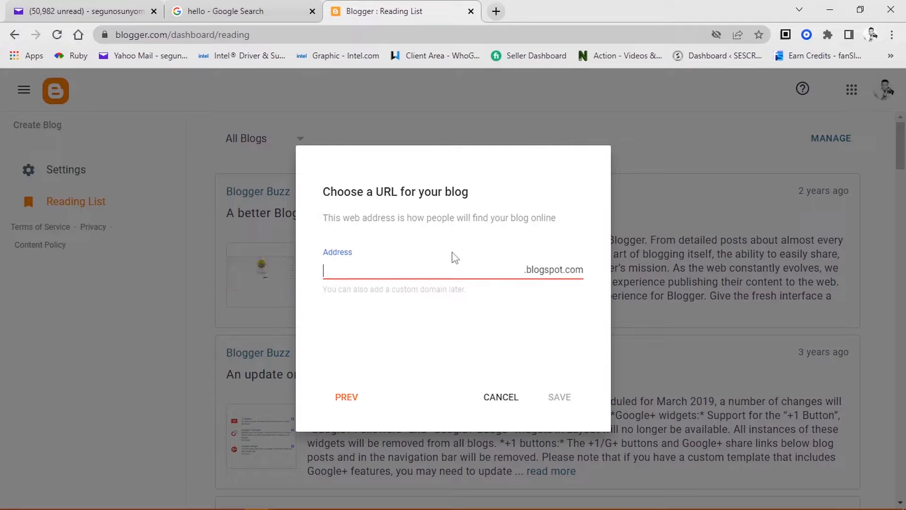
{"action": "type", "text": "create"}
{"action": "key", "text": "BackSpace"}
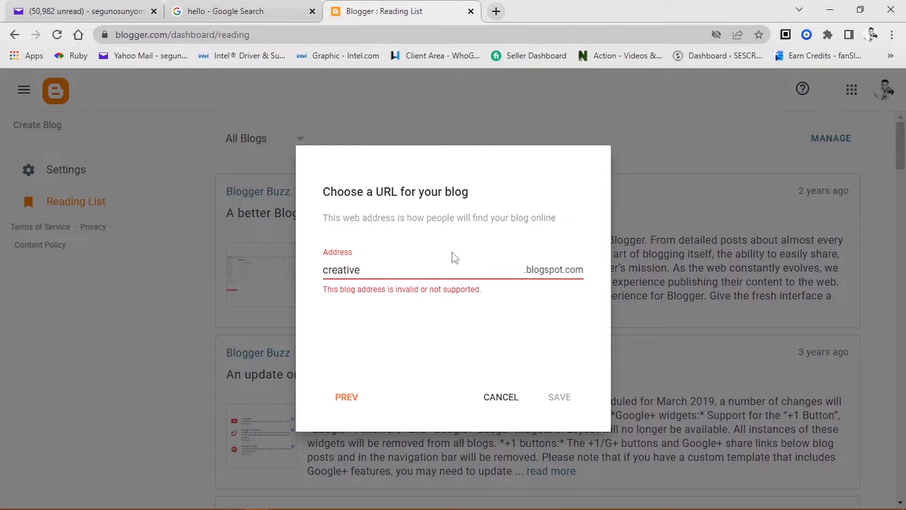
{"action": "type", "text": "blog"}
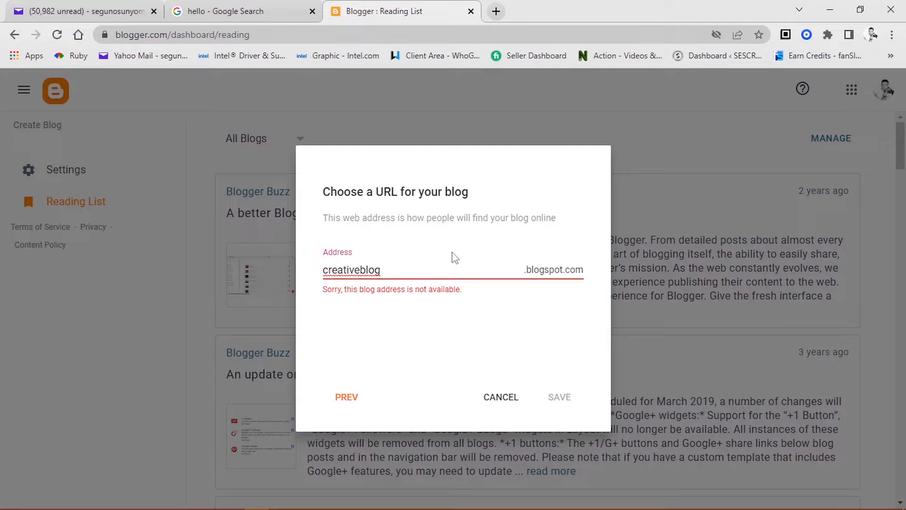
{"action": "type", "text": "1"}
{"action": "key", "text": "BackSpace"}
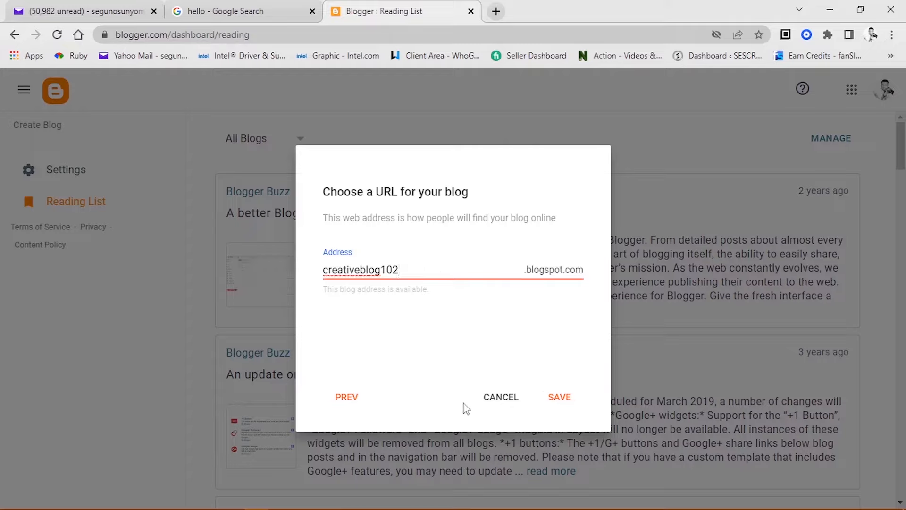
{"action": "left_click", "coordinate": [560, 398]}
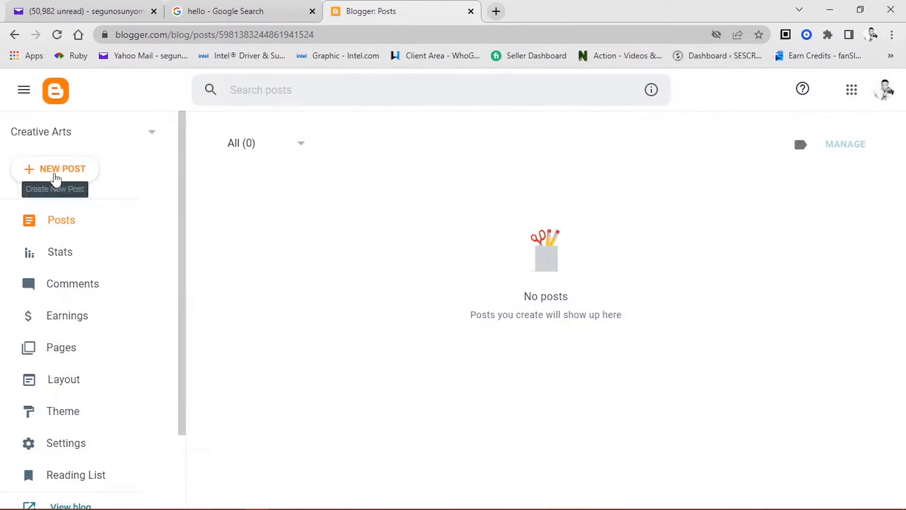
- Browse the blog's theme gallery and apply the Dark variant of the Soho theme
{"action": "scroll", "coordinate": [98, 294], "scroll_direction": "down", "scroll_amount": 2}
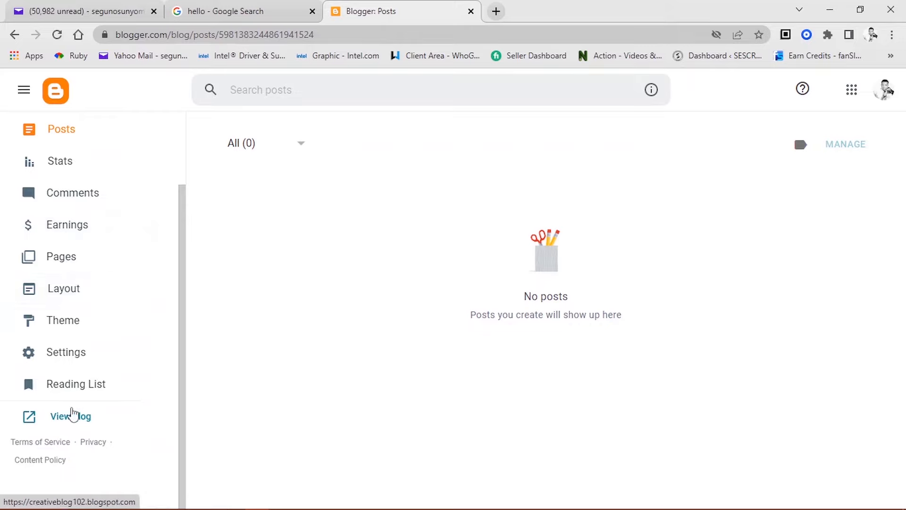
{"action": "scroll", "coordinate": [80, 170], "scroll_direction": "up", "scroll_amount": 2}
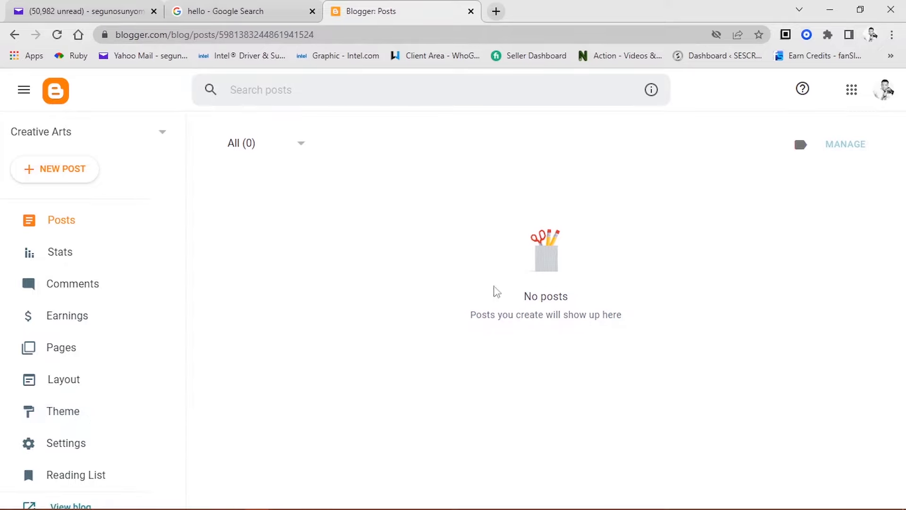
{"action": "scroll", "coordinate": [91, 348], "scroll_direction": "down", "scroll_amount": 2}
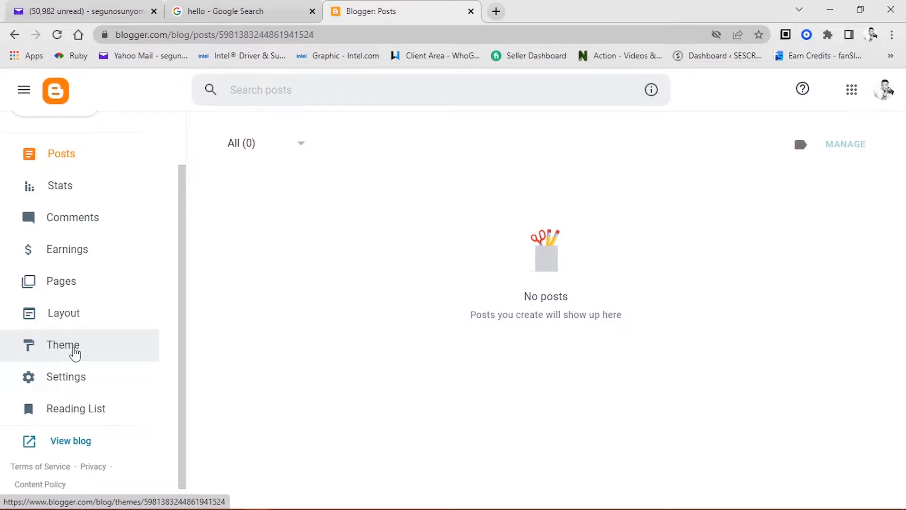
{"action": "left_click", "coordinate": [75, 351]}
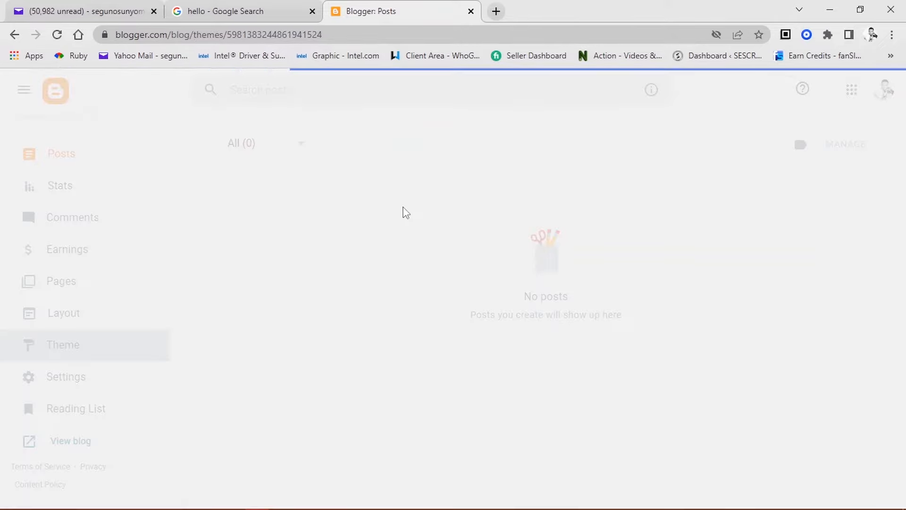
{"action": "scroll", "coordinate": [454, 302], "scroll_direction": "down", "scroll_amount": 4}
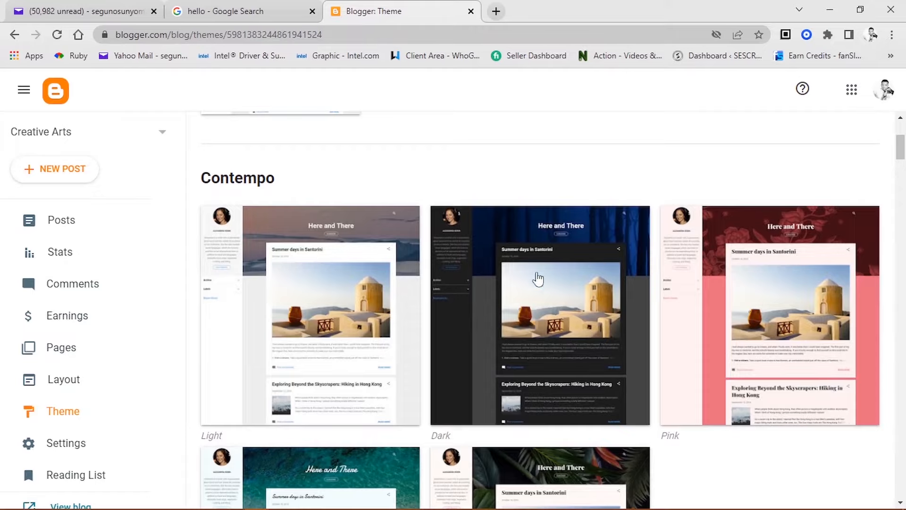
{"action": "scroll", "coordinate": [556, 287], "scroll_direction": "down", "scroll_amount": 5}
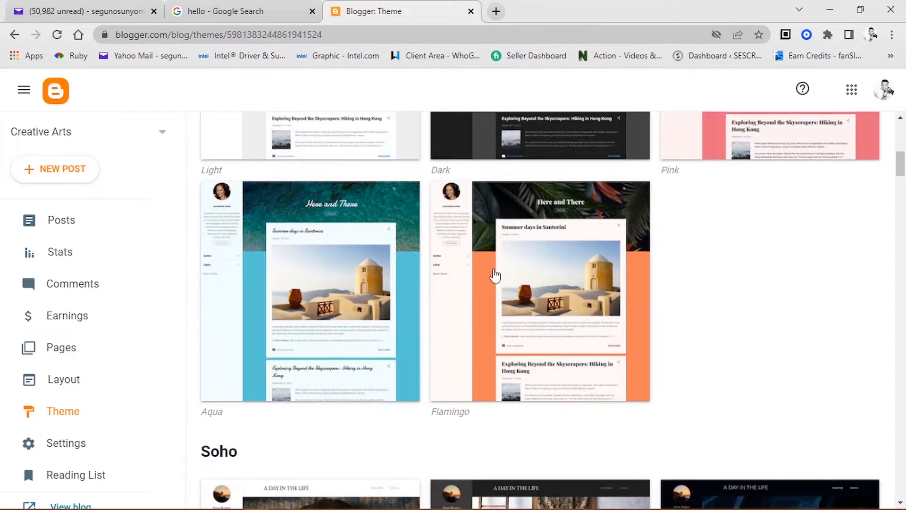
{"action": "scroll", "coordinate": [495, 272], "scroll_direction": "down", "scroll_amount": 5}
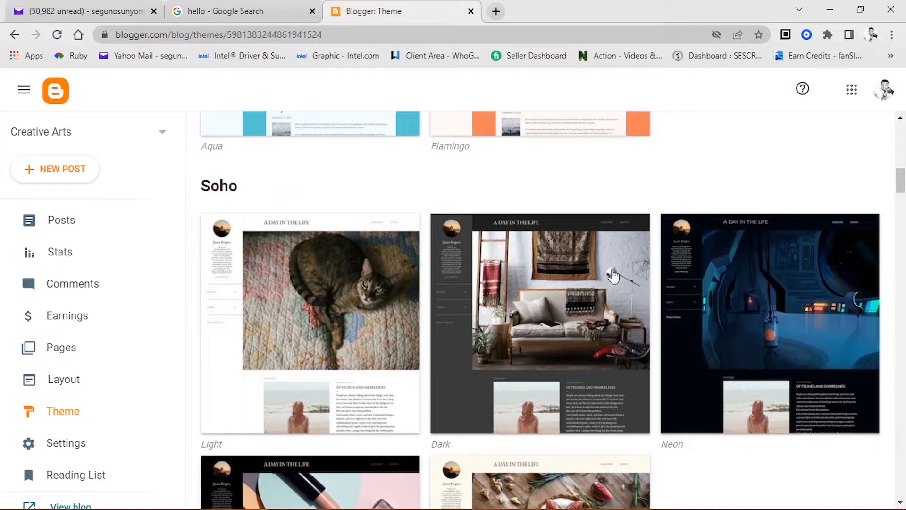
{"action": "left_click", "coordinate": [525, 323]}
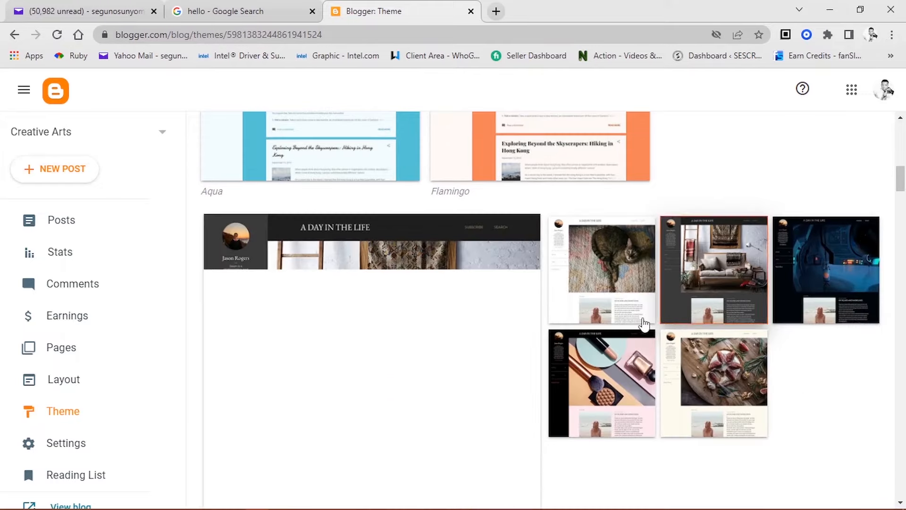
{"action": "scroll", "coordinate": [536, 358], "scroll_direction": "down", "scroll_amount": 8}
{"action": "left_click", "coordinate": [358, 159]}
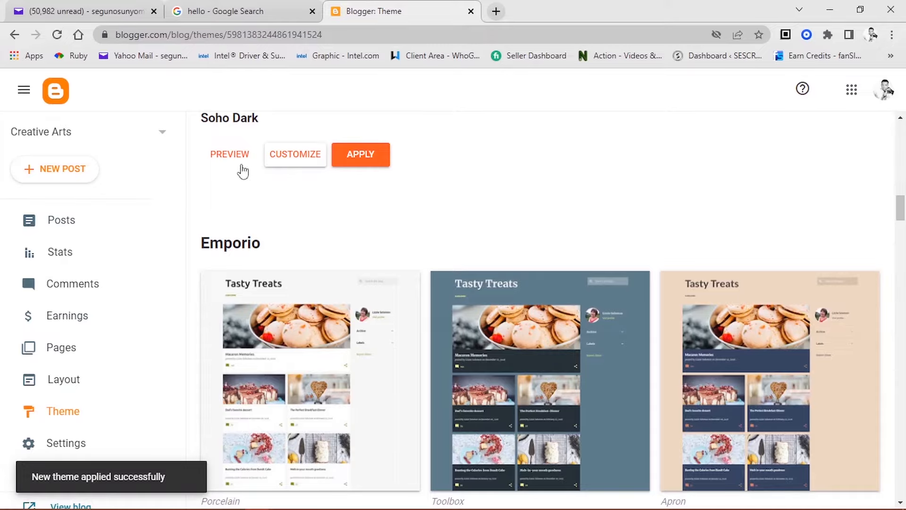
- Open the live blog in a new browser tab, switch to it, and close the mail tab
{"action": "scroll", "coordinate": [229, 189], "scroll_direction": "down", "scroll_amount": 10}
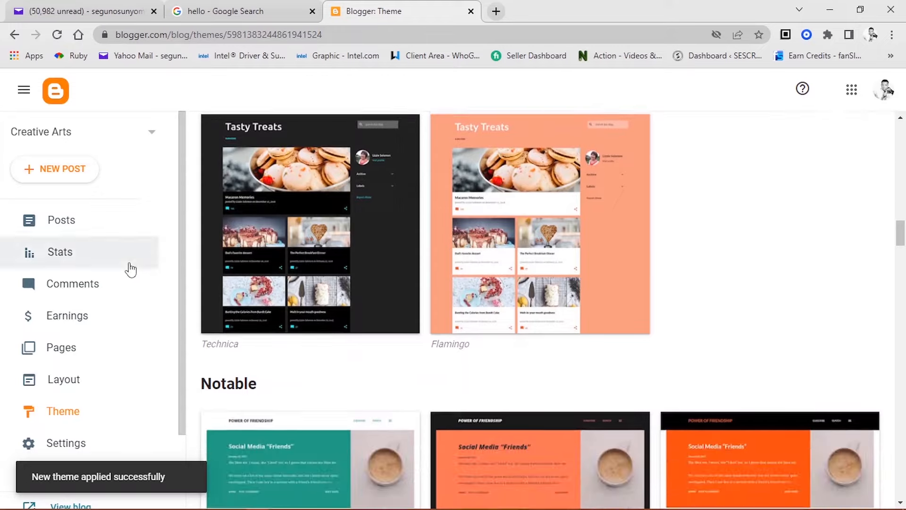
{"action": "scroll", "coordinate": [127, 265], "scroll_direction": "down", "scroll_amount": 2}
{"action": "right_click", "coordinate": [83, 417]}
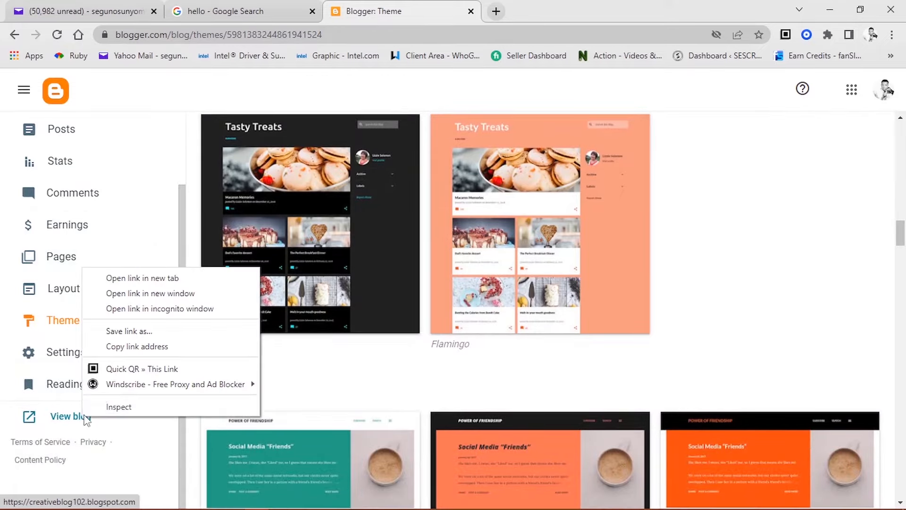
{"action": "left_click", "coordinate": [163, 277]}
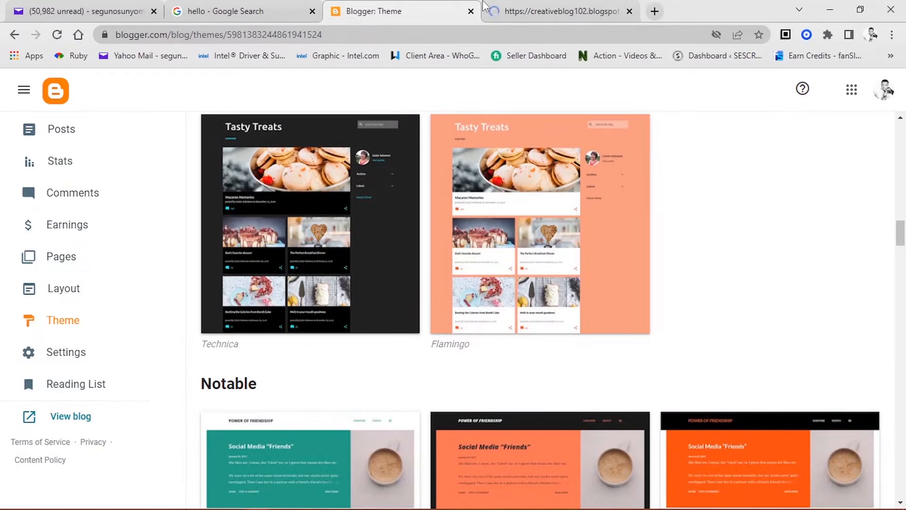
{"action": "left_click", "coordinate": [549, 10]}
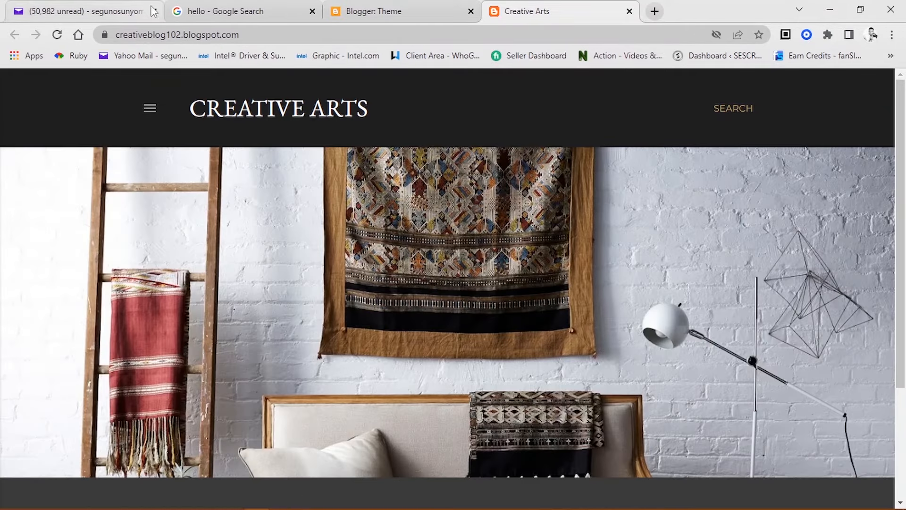
{"action": "left_click", "coordinate": [153, 10]}
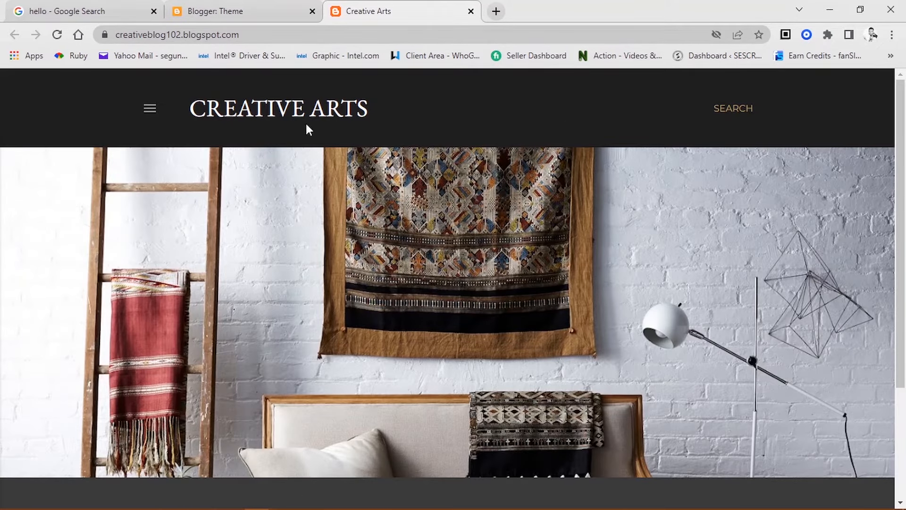
- Look over the live blog's home page and its side menu, then reload the page
{"action": "scroll", "coordinate": [690, 306], "scroll_direction": "down", "scroll_amount": 3}
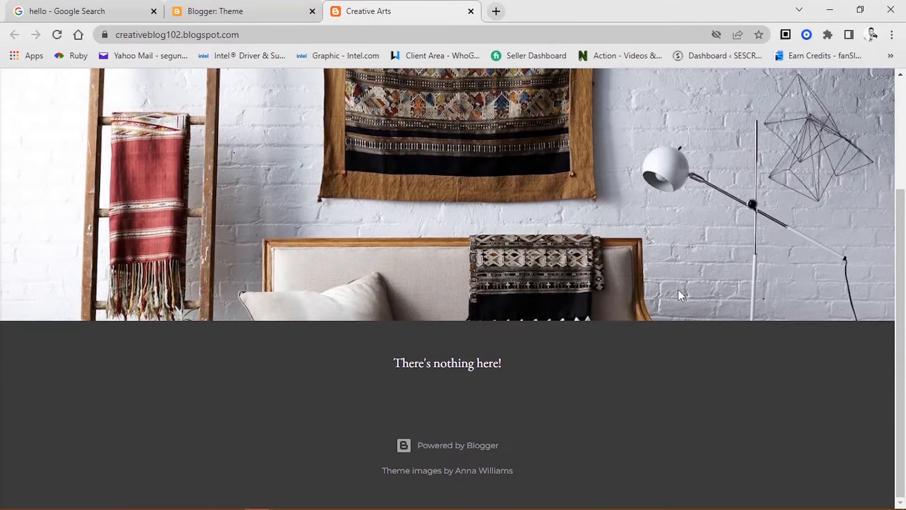
{"action": "scroll", "coordinate": [678, 289], "scroll_direction": "up", "scroll_amount": 3}
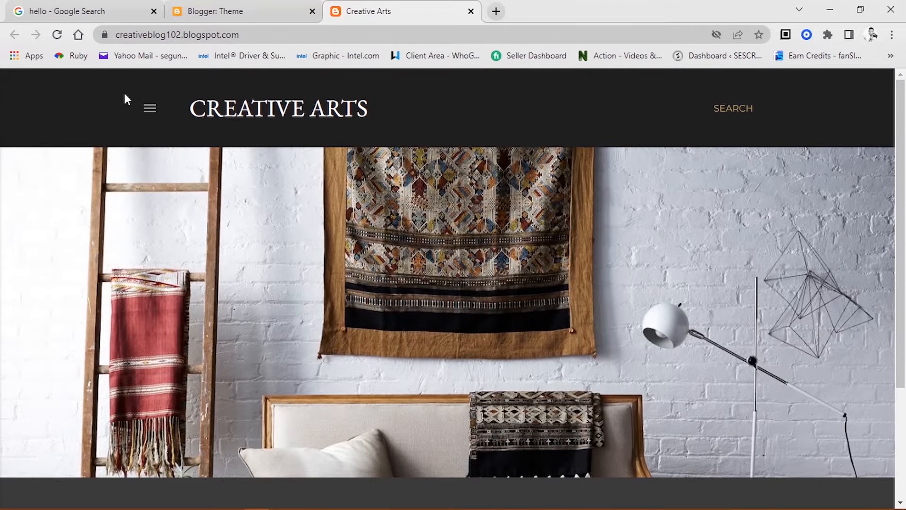
{"action": "left_click", "coordinate": [149, 110]}
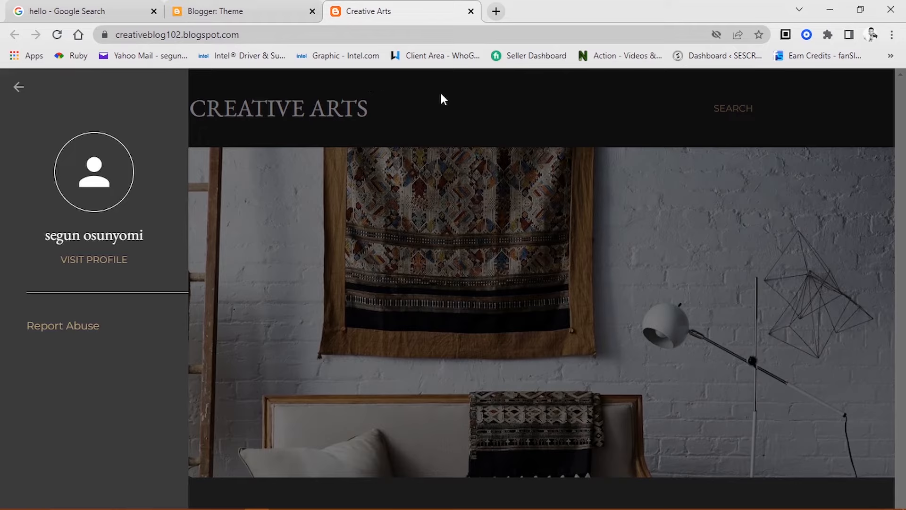
{"action": "left_click", "coordinate": [426, 96]}
{"action": "left_click", "coordinate": [57, 35]}
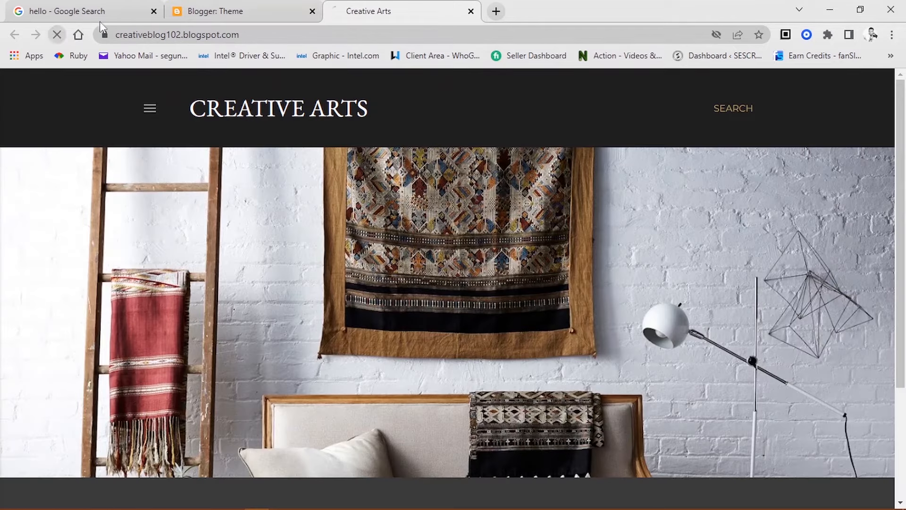
- Return to the blog's theme settings and open the customizer for the current Soho Dark theme
{"action": "left_click", "coordinate": [232, 12]}
{"action": "scroll", "coordinate": [411, 291], "scroll_direction": "up", "scroll_amount": 5}
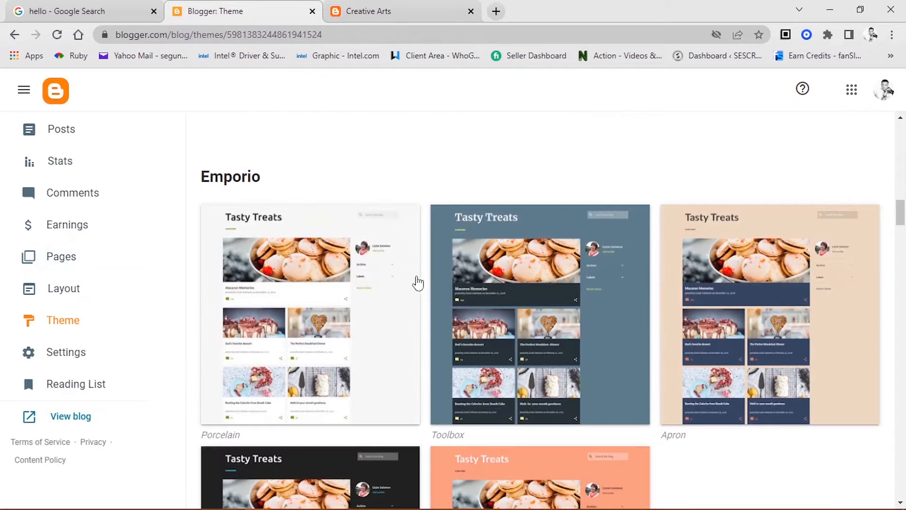
{"action": "scroll", "coordinate": [734, 225], "scroll_direction": "up", "scroll_amount": 15}
{"action": "scroll", "coordinate": [660, 216], "scroll_direction": "up", "scroll_amount": 5}
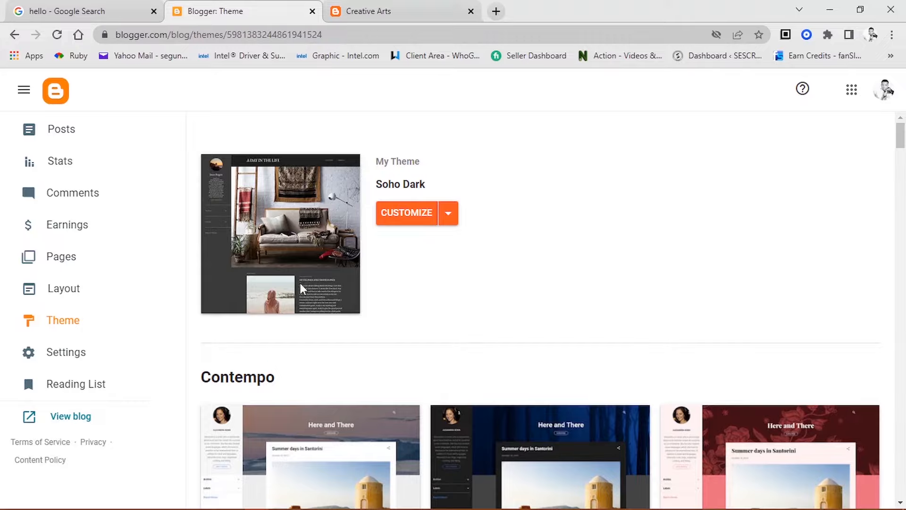
{"action": "left_click", "coordinate": [413, 214]}
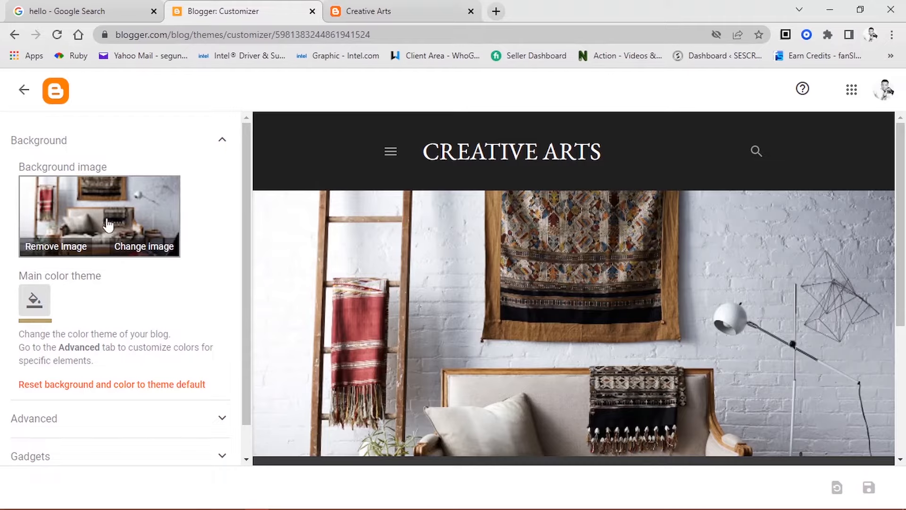
- Try the gold crystal chandelier picture from The Arts category as the blog's background image
{"action": "left_click", "coordinate": [108, 225]}
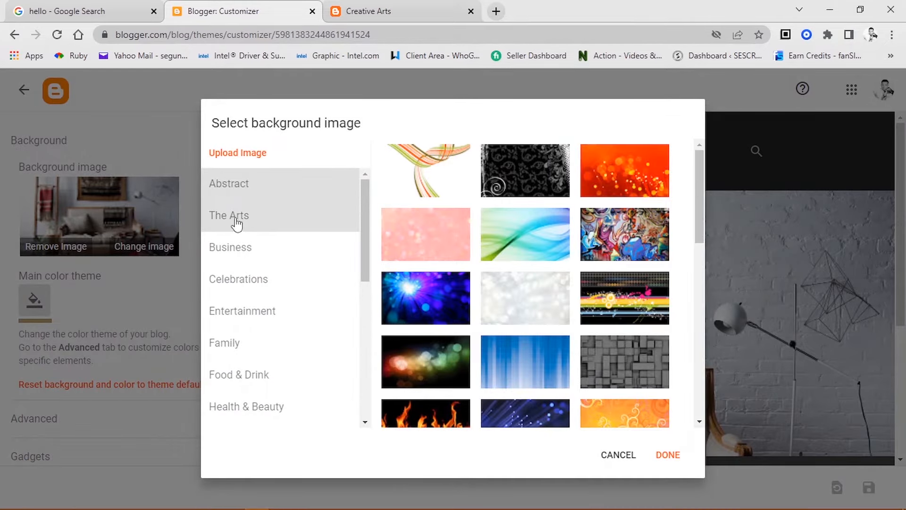
{"action": "left_click", "coordinate": [237, 224]}
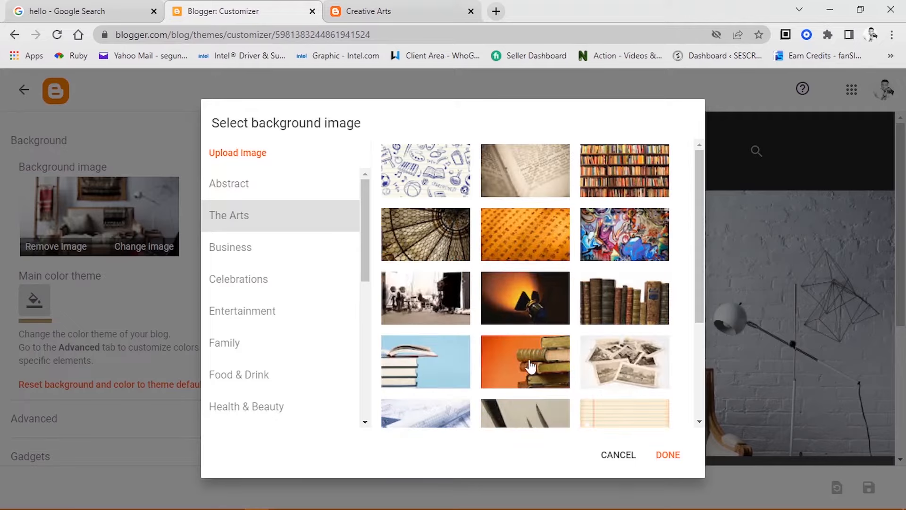
{"action": "scroll", "coordinate": [644, 290], "scroll_direction": "down", "scroll_amount": 3}
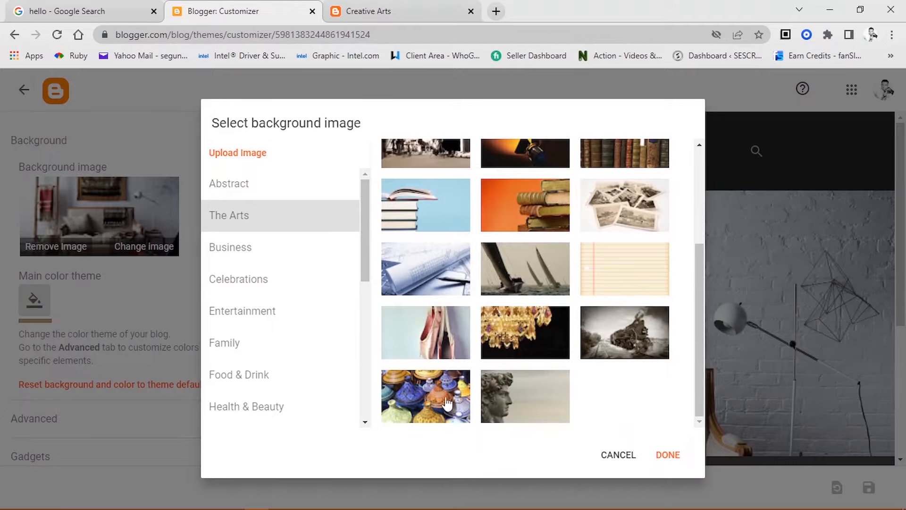
{"action": "left_click", "coordinate": [529, 339]}
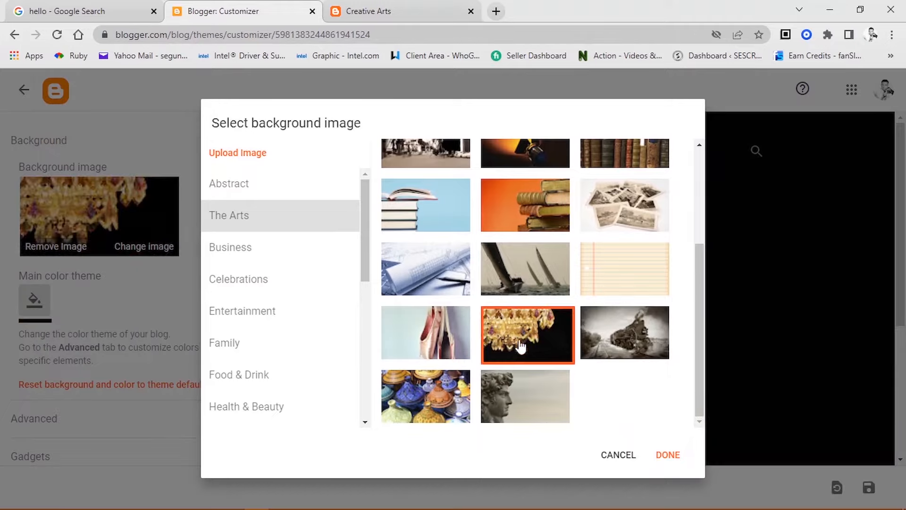
{"action": "left_click", "coordinate": [668, 456]}
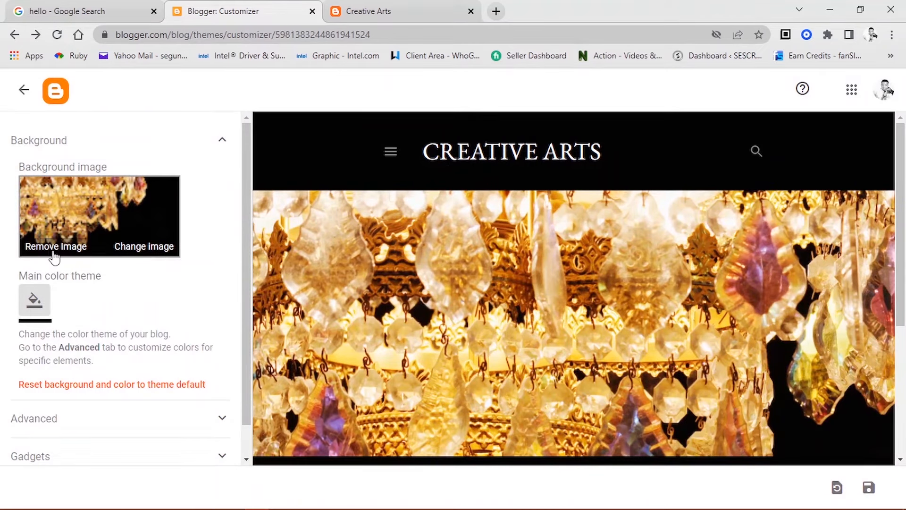
- Look through the Abstract background images without choosing one, and clear the unsaved background change
{"action": "left_click", "coordinate": [140, 247]}
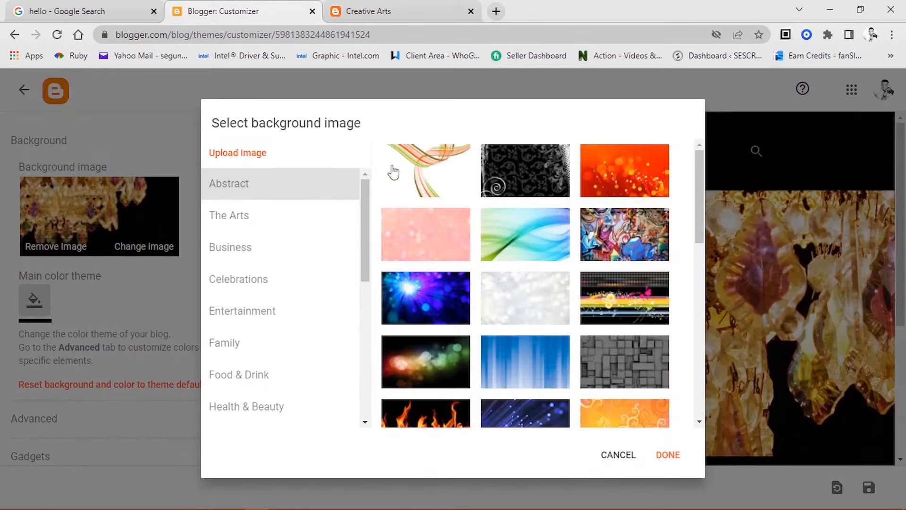
{"action": "scroll", "coordinate": [372, 315], "scroll_direction": "down", "scroll_amount": 10}
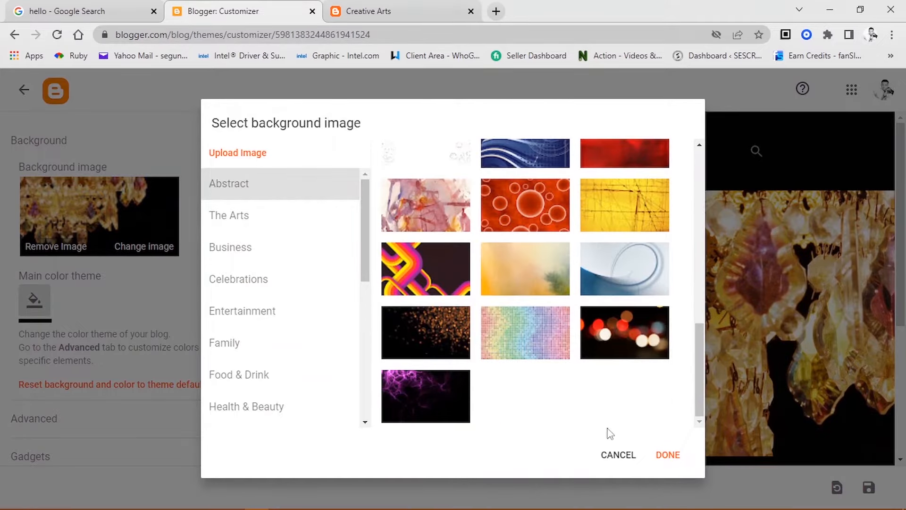
{"action": "left_click", "coordinate": [613, 456]}
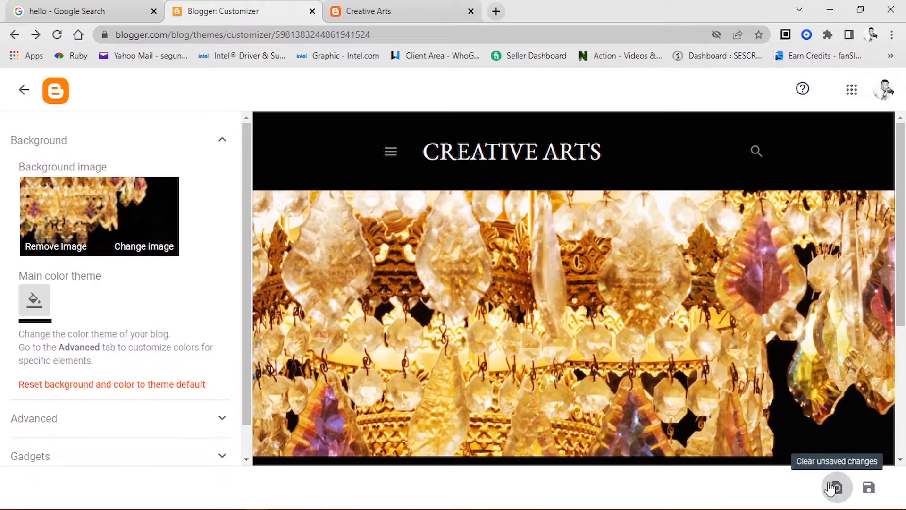
{"action": "left_click", "coordinate": [835, 487]}
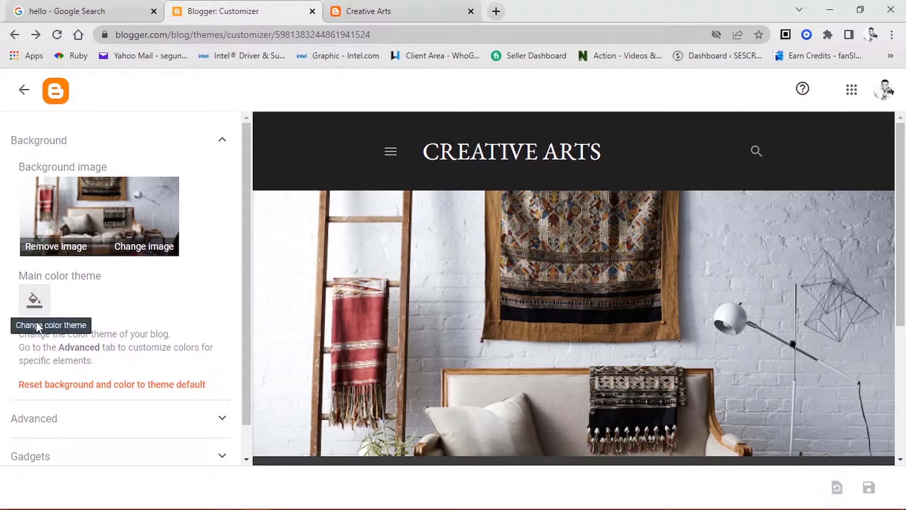
- Examine the Advanced customizer settings for the body, switching the background color's Transparent option on and back off
{"action": "left_click", "coordinate": [223, 141]}
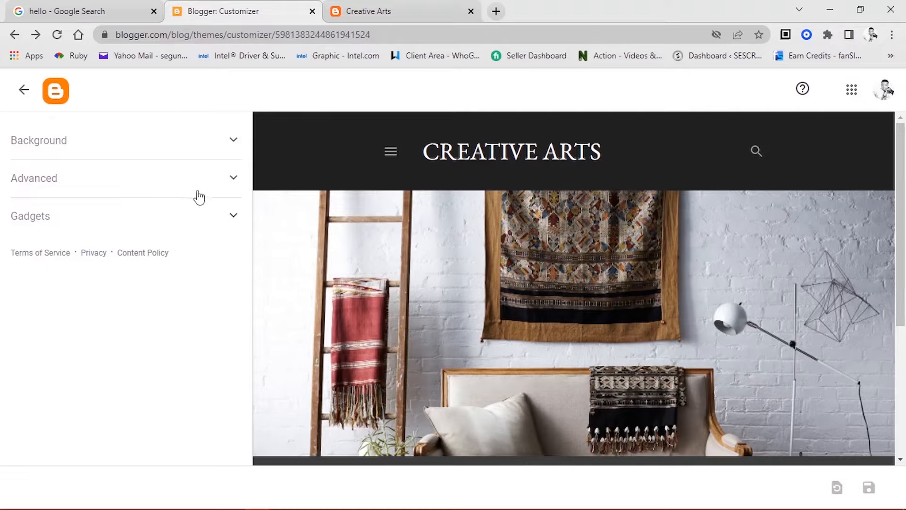
{"action": "left_click", "coordinate": [227, 191]}
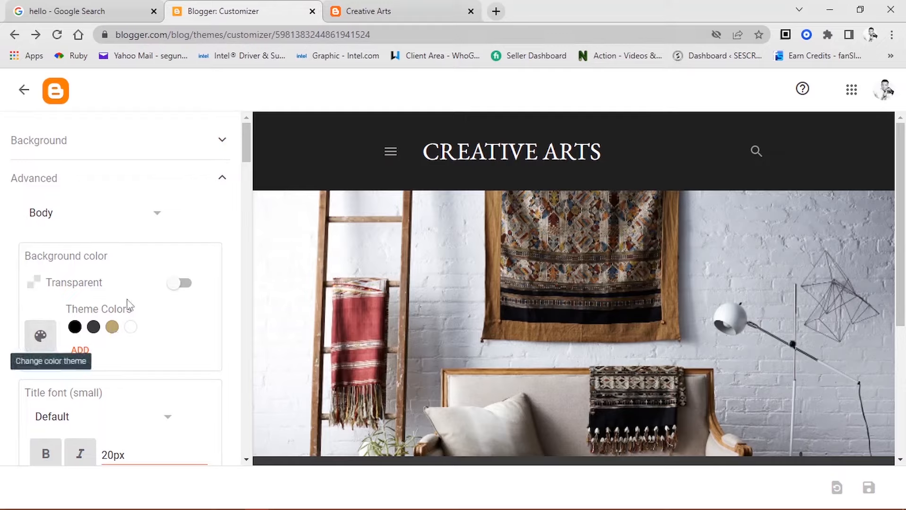
{"action": "left_click", "coordinate": [185, 285]}
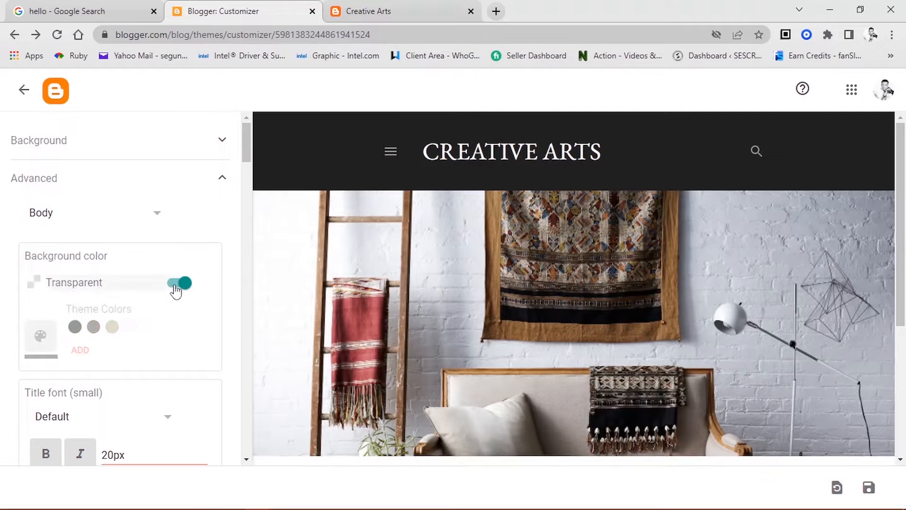
{"action": "left_click", "coordinate": [177, 285]}
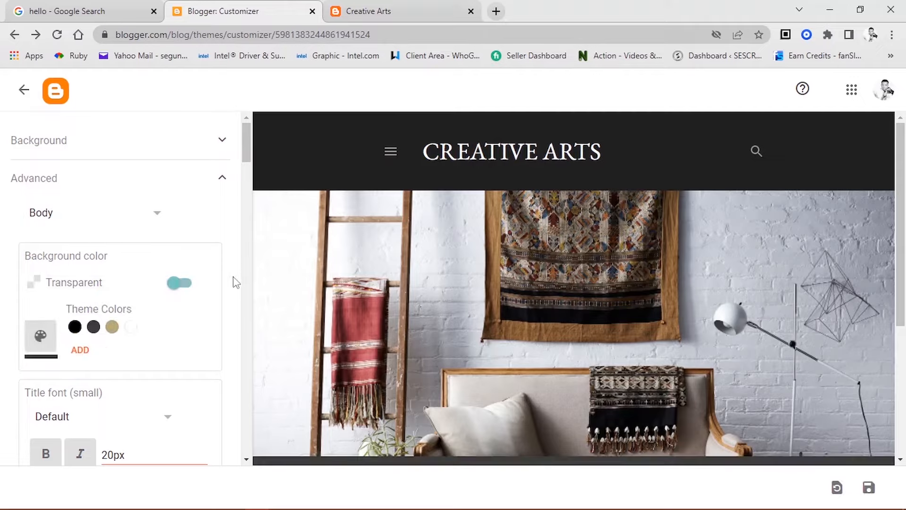
{"action": "scroll", "coordinate": [178, 289], "scroll_direction": "down", "scroll_amount": 4}
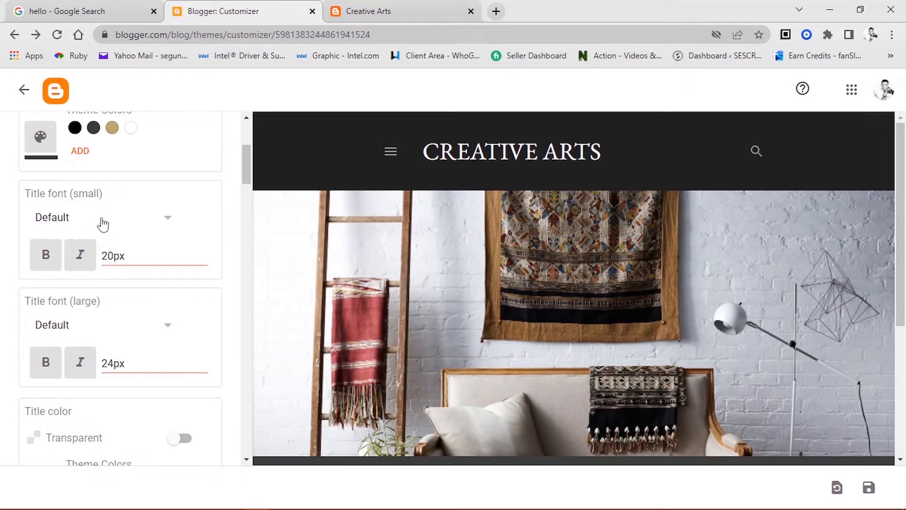
- Examine the Advanced font and color settings for the body, including the small title font choices, and close the Advanced section
{"action": "left_click", "coordinate": [174, 222]}
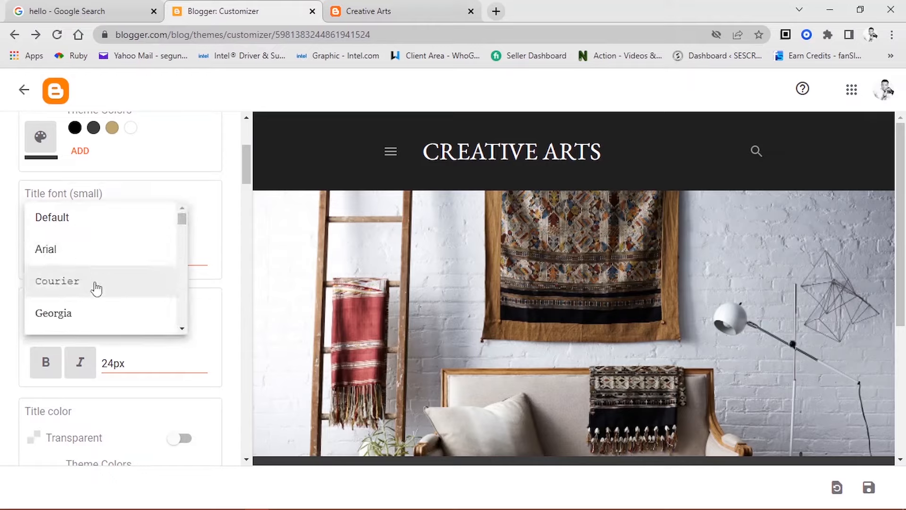
{"action": "left_click", "coordinate": [231, 222]}
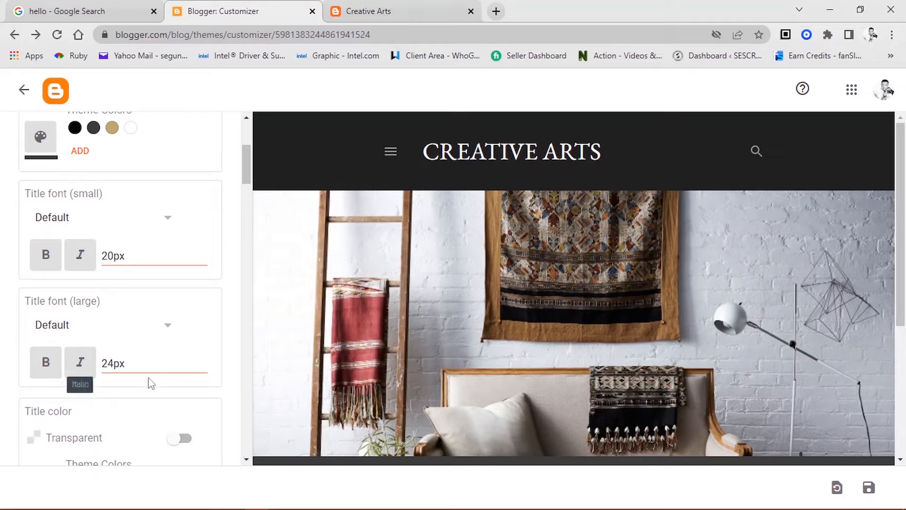
{"action": "scroll", "coordinate": [131, 363], "scroll_direction": "down", "scroll_amount": 3}
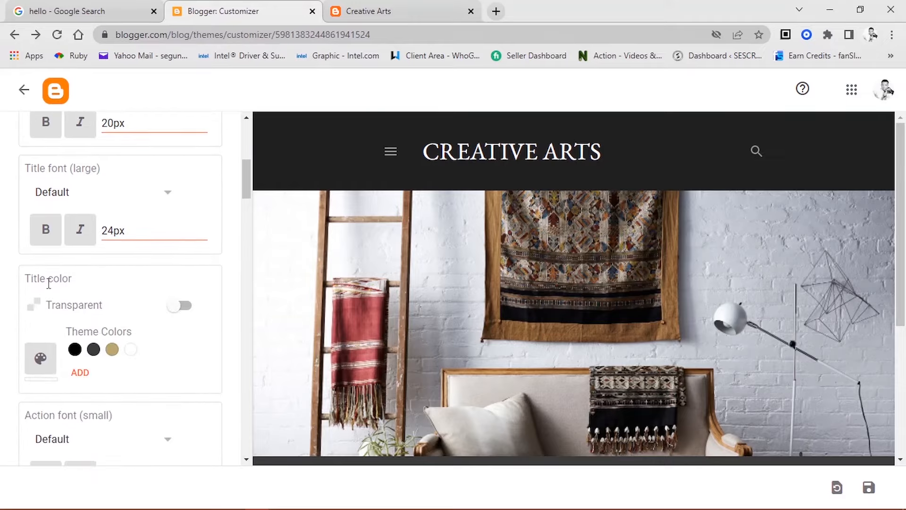
{"action": "scroll", "coordinate": [180, 355], "scroll_direction": "down", "scroll_amount": 10}
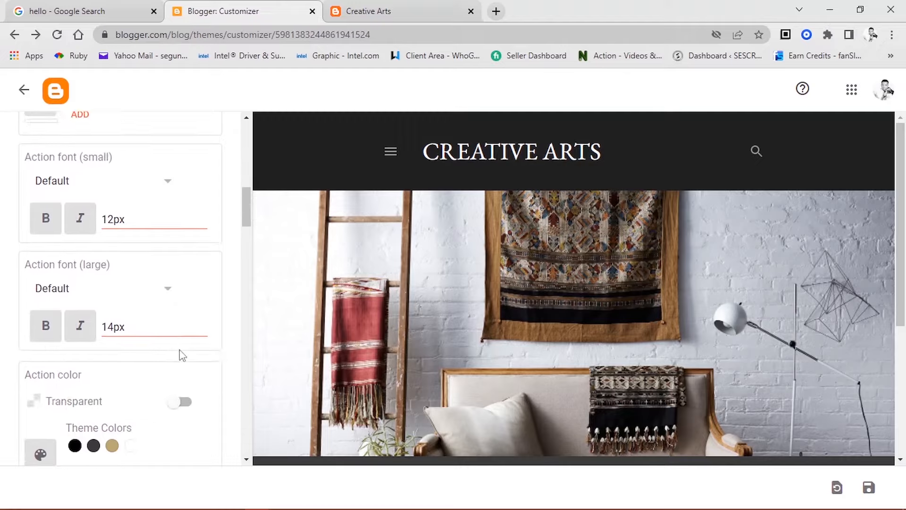
{"action": "scroll", "coordinate": [166, 348], "scroll_direction": "down", "scroll_amount": 10}
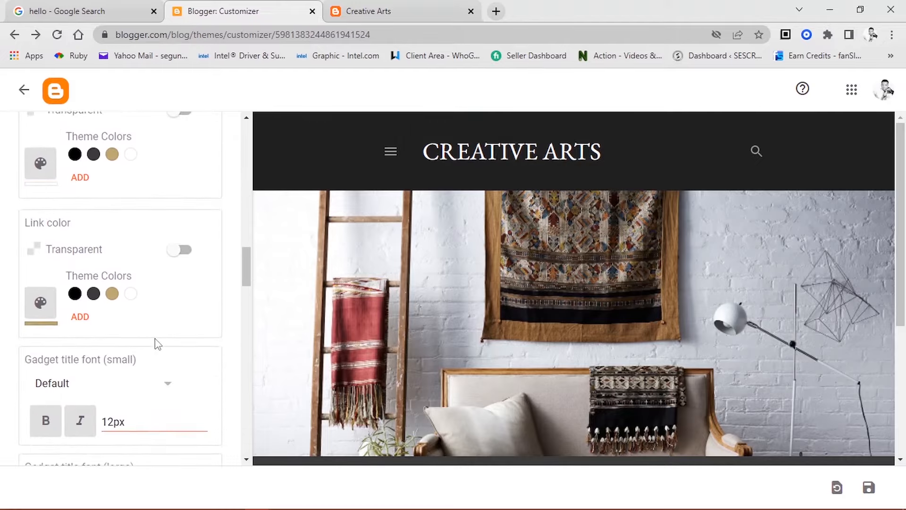
{"action": "scroll", "coordinate": [168, 348], "scroll_direction": "down", "scroll_amount": 5}
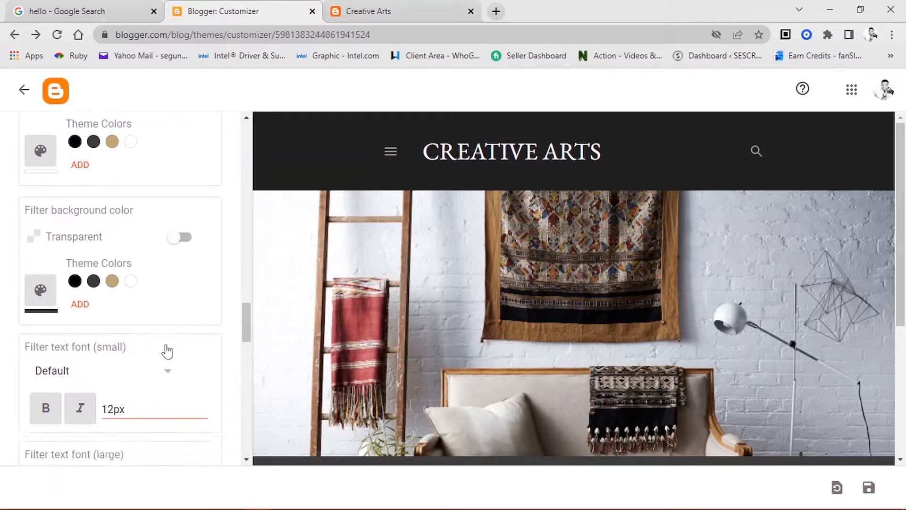
{"action": "scroll", "coordinate": [166, 349], "scroll_direction": "down", "scroll_amount": 10}
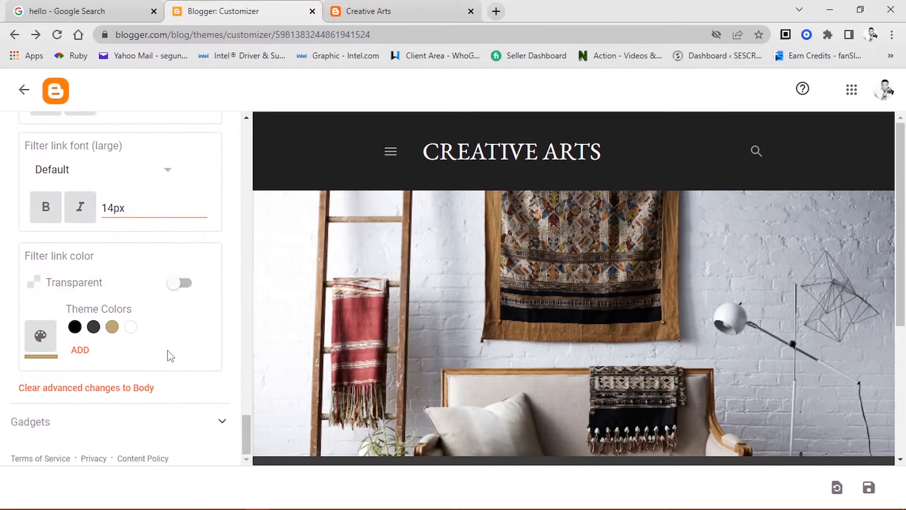
{"action": "scroll", "coordinate": [154, 293], "scroll_direction": "up", "scroll_amount": 15}
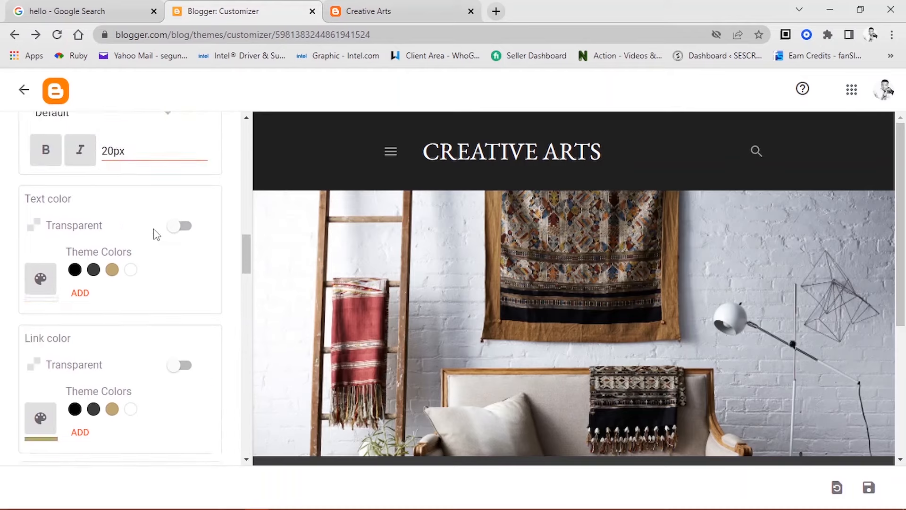
{"action": "scroll", "coordinate": [157, 233], "scroll_direction": "up", "scroll_amount": 15}
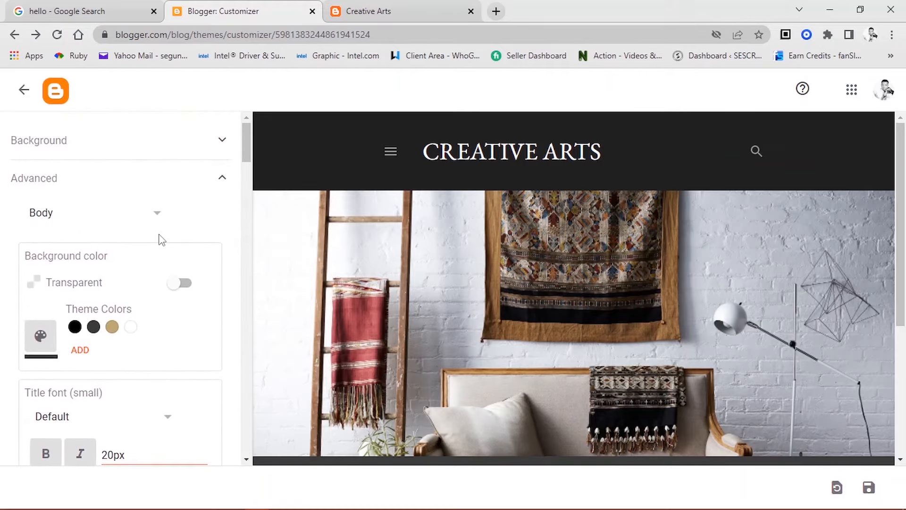
{"action": "left_click", "coordinate": [224, 178]}
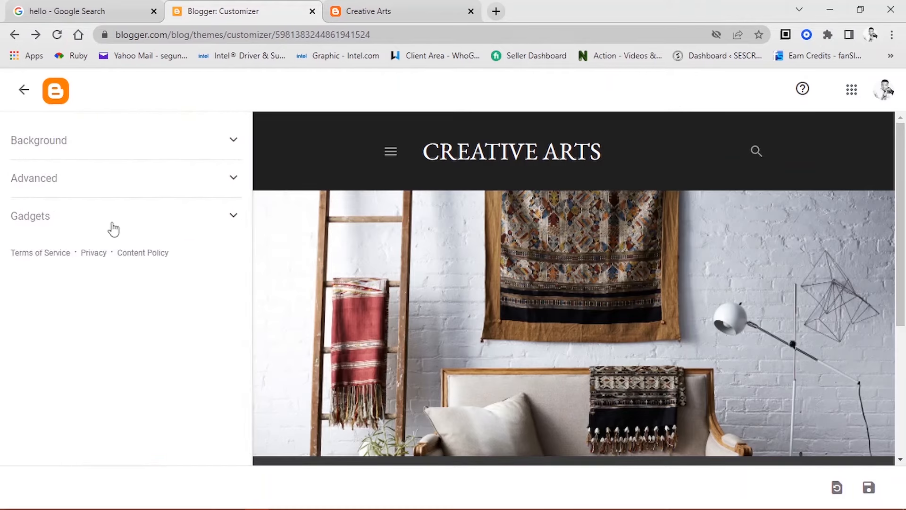
- Examine the Gadgets options and the list of gadgets, switching Show About Me off and back on
{"action": "left_click", "coordinate": [233, 216]}
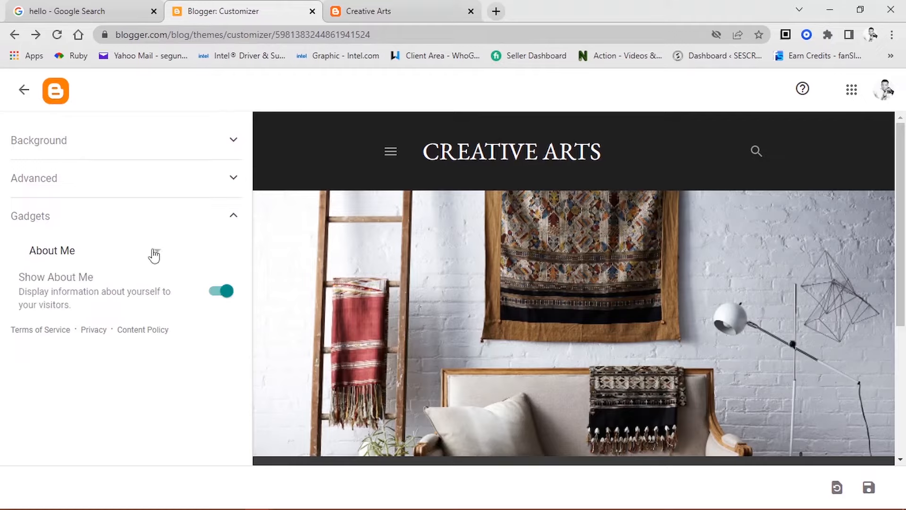
{"action": "left_click", "coordinate": [228, 295]}
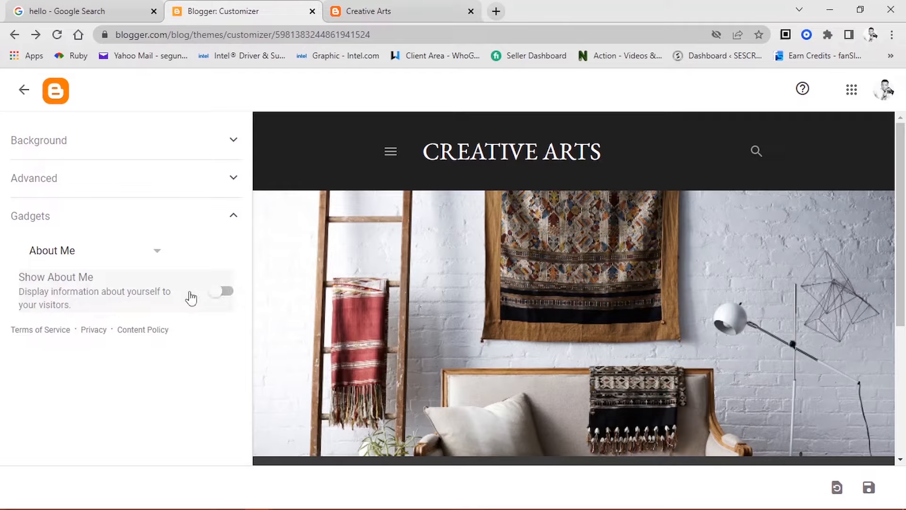
{"action": "left_click", "coordinate": [226, 292]}
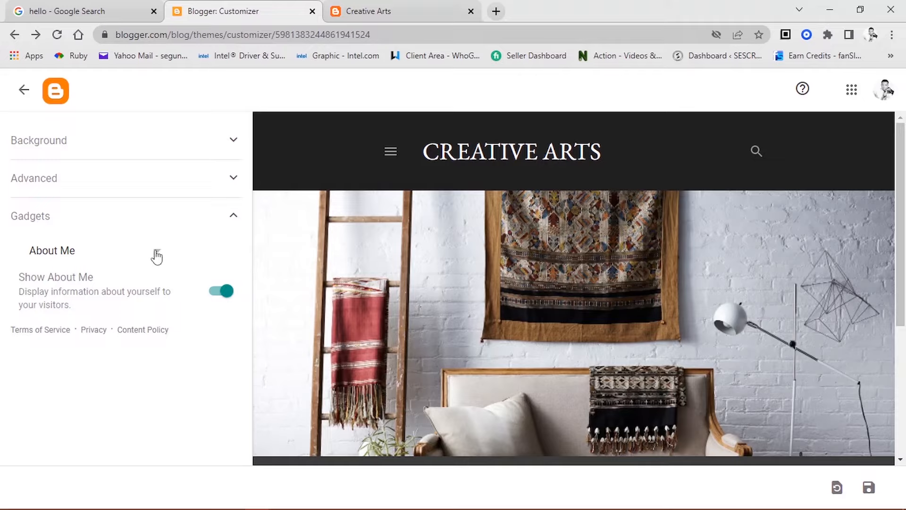
{"action": "left_click", "coordinate": [155, 253]}
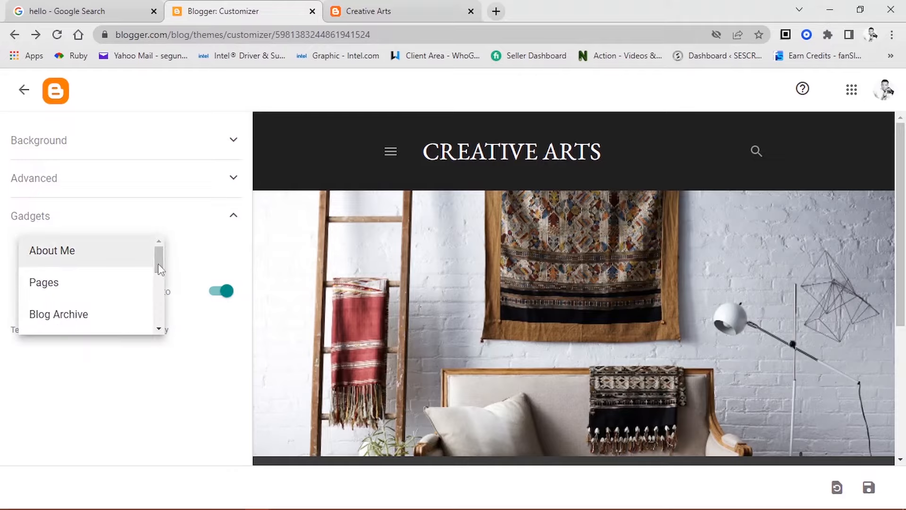
{"action": "left_click_drag", "start_coordinate": [159, 283], "coordinate": [159, 328]}
{"action": "left_click", "coordinate": [188, 359]}
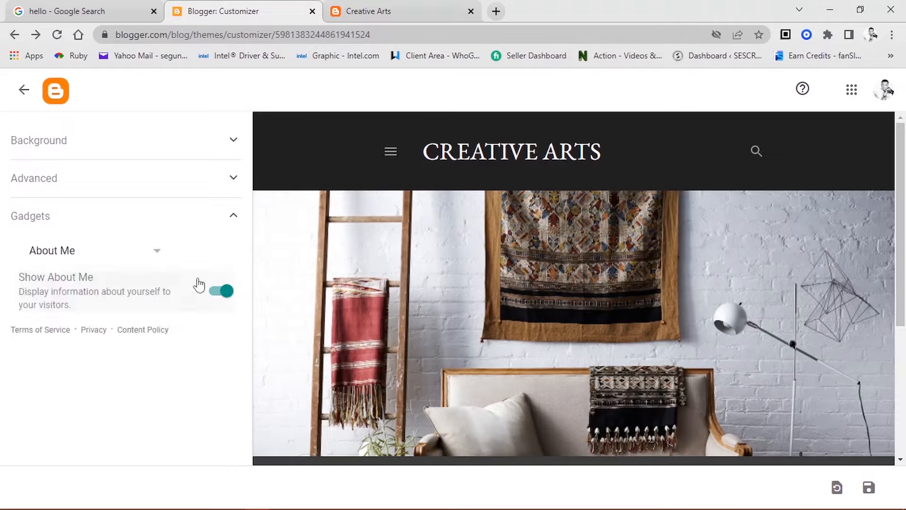
{"action": "left_click", "coordinate": [239, 215]}
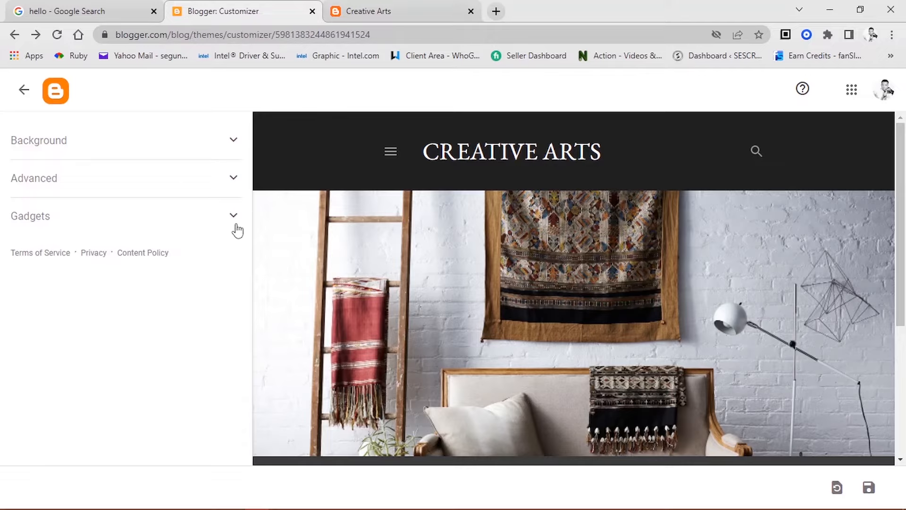
- Save the customizer settings to the blog and open the blog's Settings page
{"action": "left_click", "coordinate": [867, 488]}
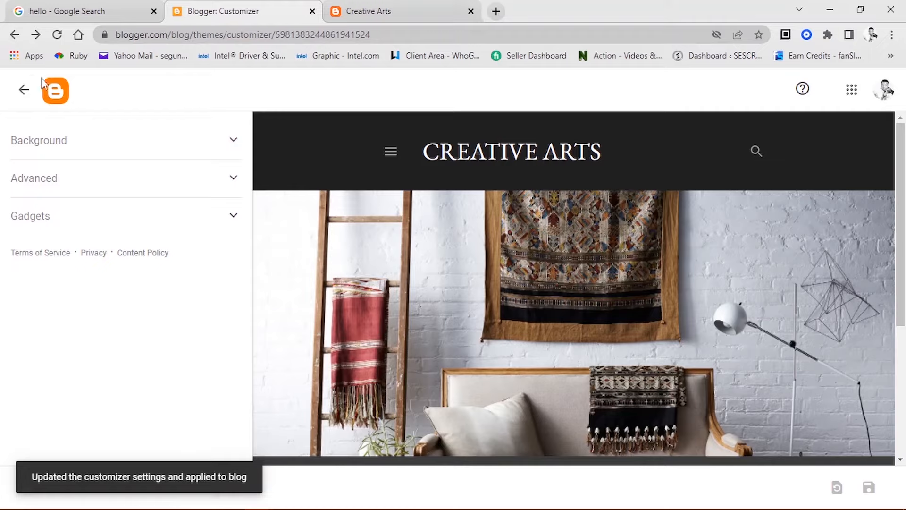
{"action": "left_click", "coordinate": [24, 89]}
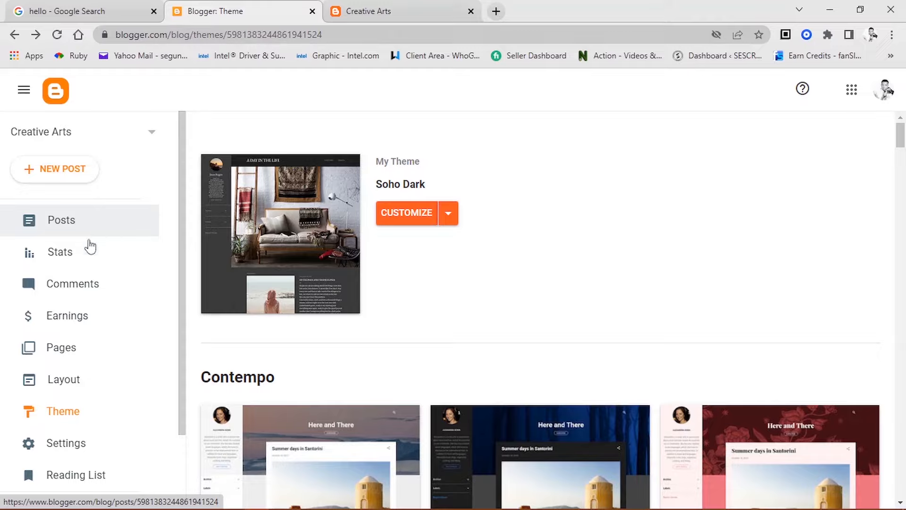
{"action": "scroll", "coordinate": [70, 298], "scroll_direction": "down", "scroll_amount": 2}
{"action": "scroll", "coordinate": [69, 302], "scroll_direction": "down", "scroll_amount": 1}
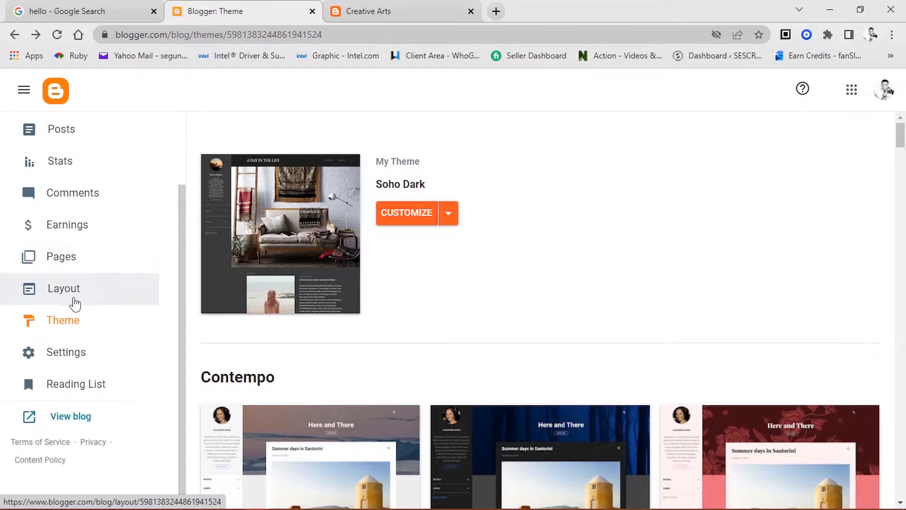
{"action": "left_click", "coordinate": [75, 365]}
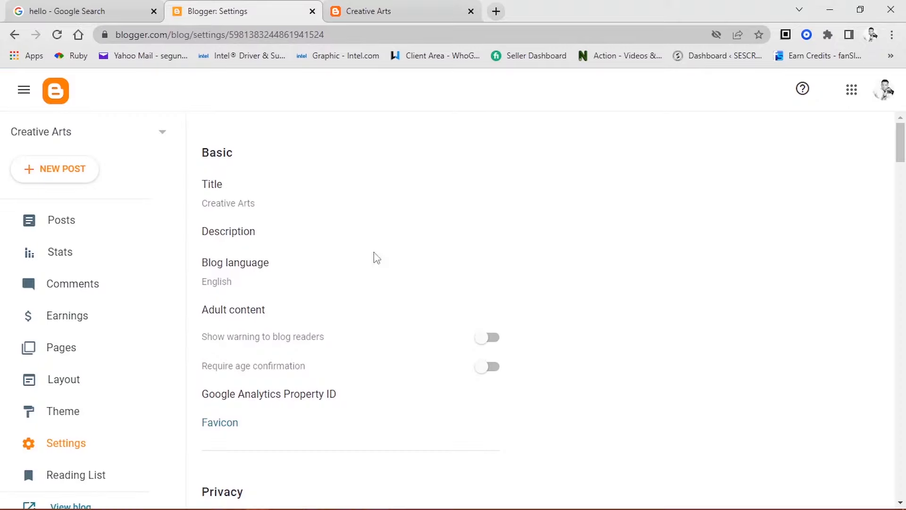
- View the blog's Title and Description settings in turn, cancelling each without making changes
{"action": "left_click", "coordinate": [226, 204]}
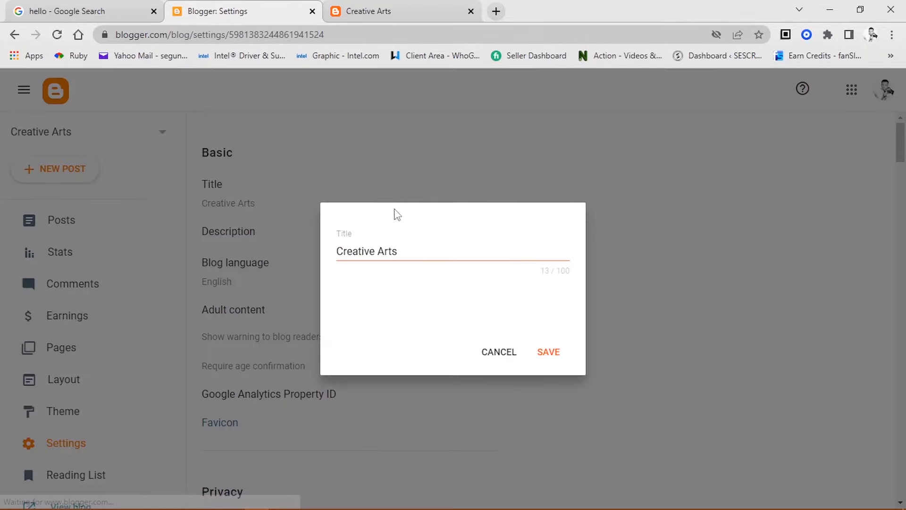
{"action": "left_click", "coordinate": [498, 352]}
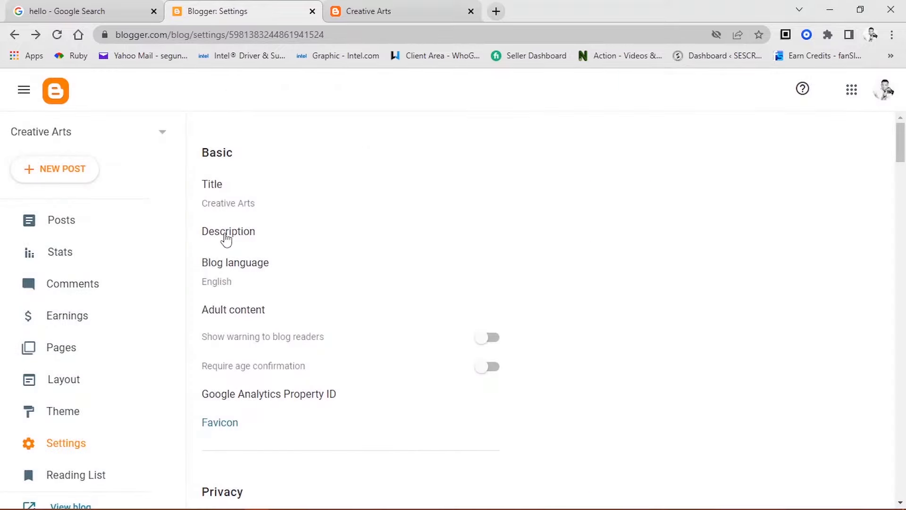
{"action": "left_click", "coordinate": [255, 236]}
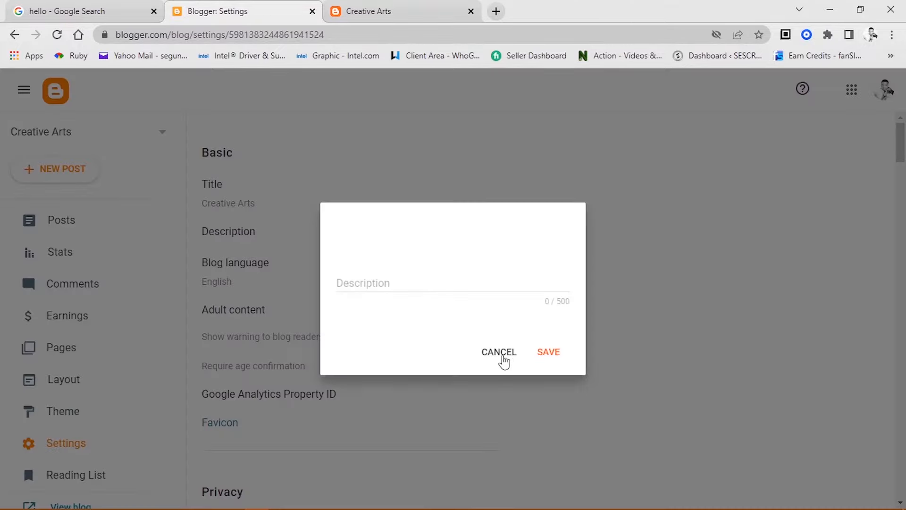
{"action": "left_click", "coordinate": [499, 355]}
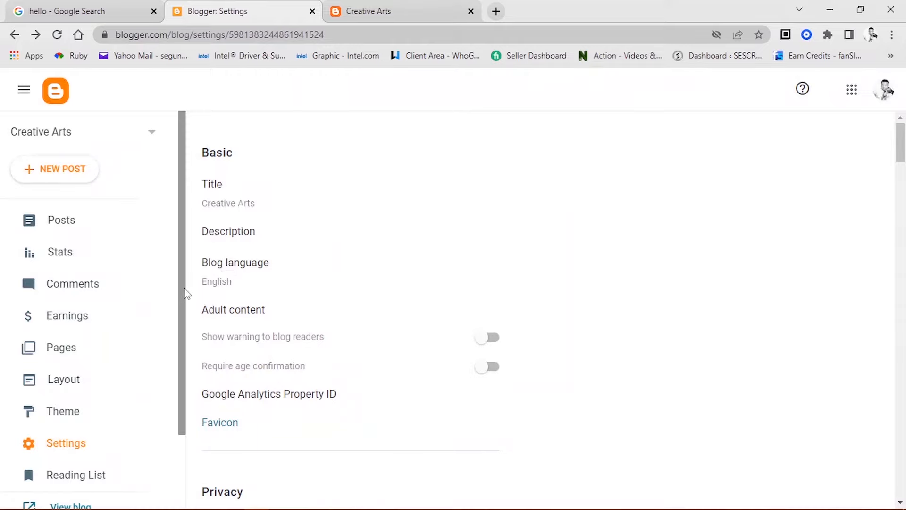
- View the Google Analytics Property ID setting without entering one, and switch Visible to search engines off and back on
{"action": "scroll", "coordinate": [222, 283], "scroll_direction": "down", "scroll_amount": 1}
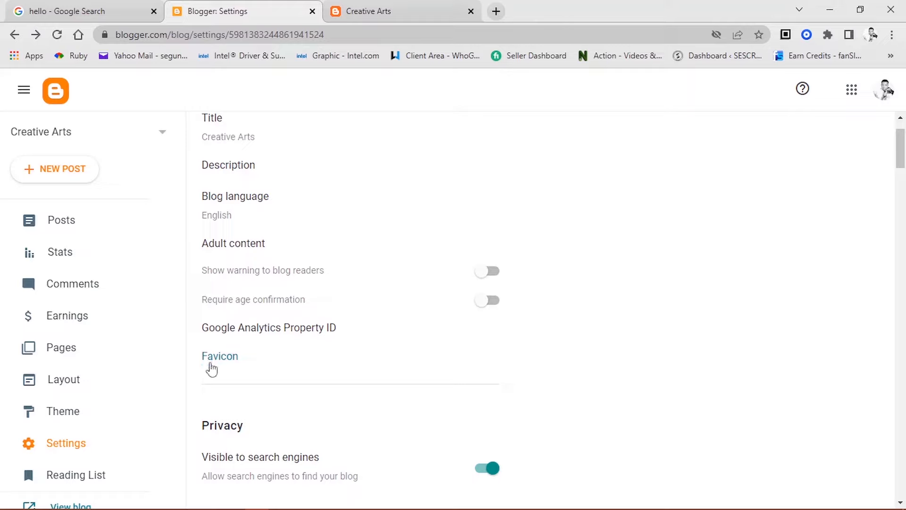
{"action": "scroll", "coordinate": [288, 379], "scroll_direction": "down", "scroll_amount": 3}
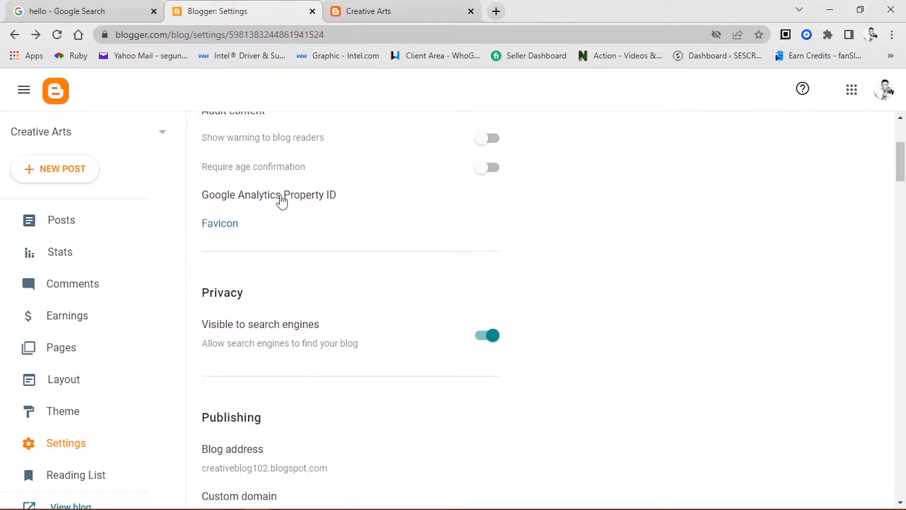
{"action": "left_click", "coordinate": [366, 202]}
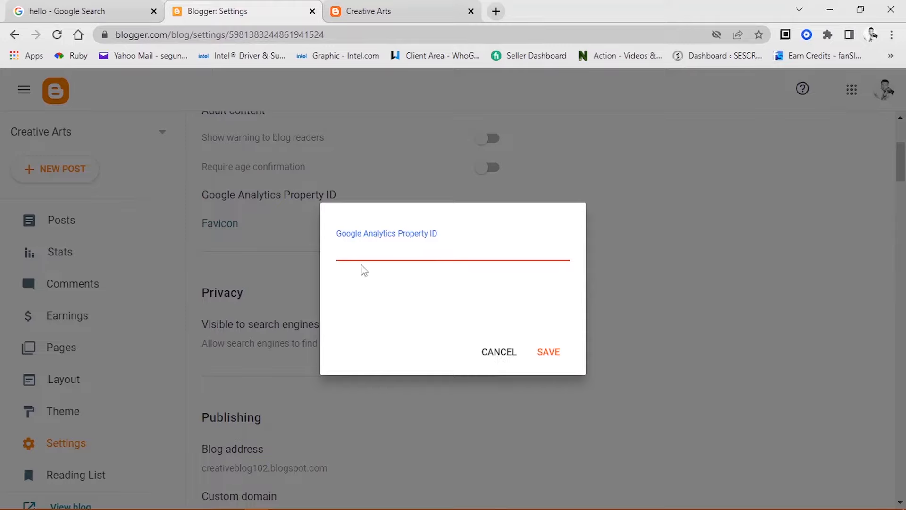
{"action": "left_click", "coordinate": [503, 357]}
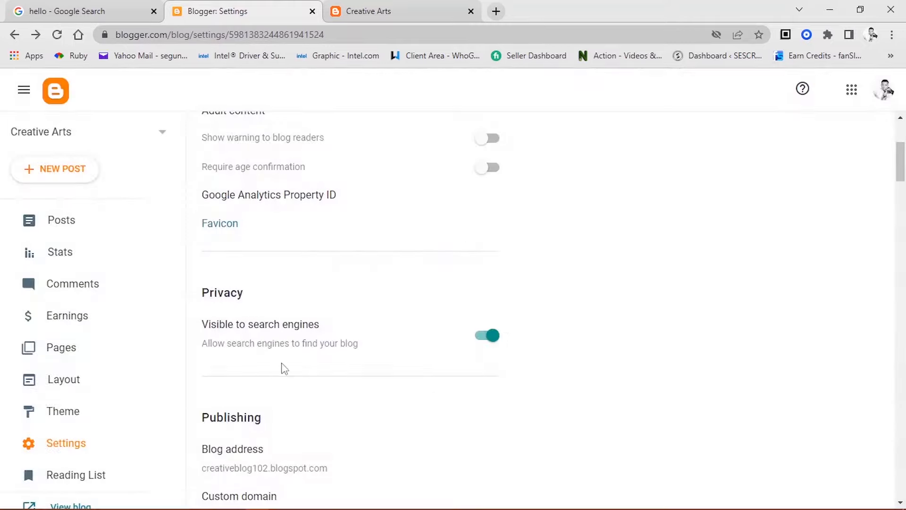
{"action": "left_click", "coordinate": [491, 337]}
{"action": "left_click", "coordinate": [491, 338]}
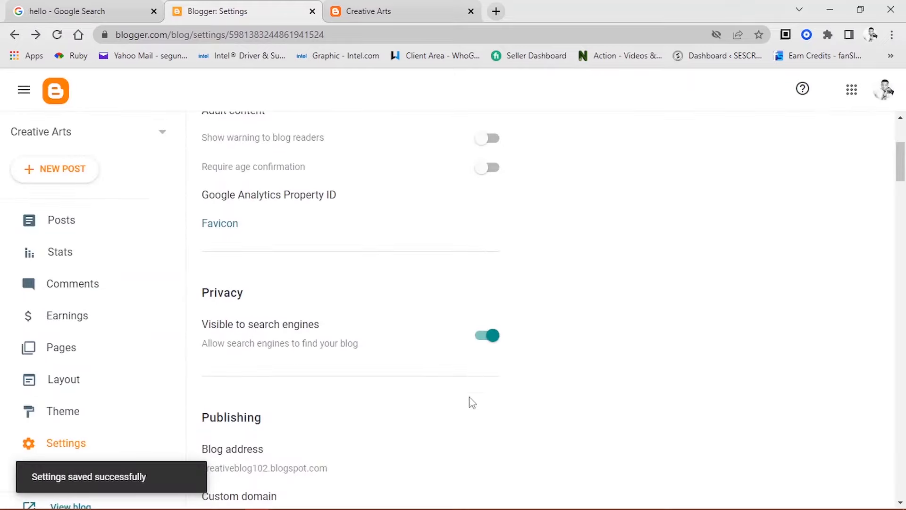
- View the Blog address and Custom domain settings under Publishing, cancelling each without making changes
{"action": "scroll", "coordinate": [279, 438], "scroll_direction": "down", "scroll_amount": 3}
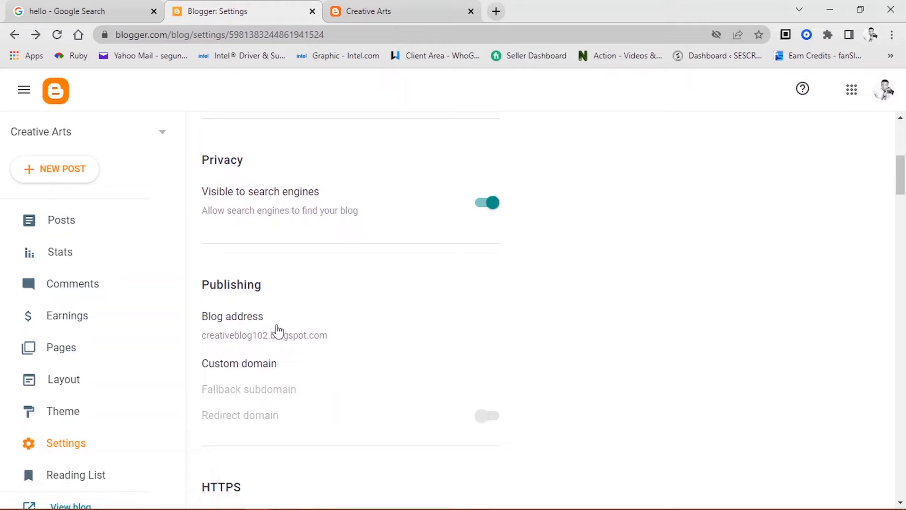
{"action": "left_click", "coordinate": [235, 337]}
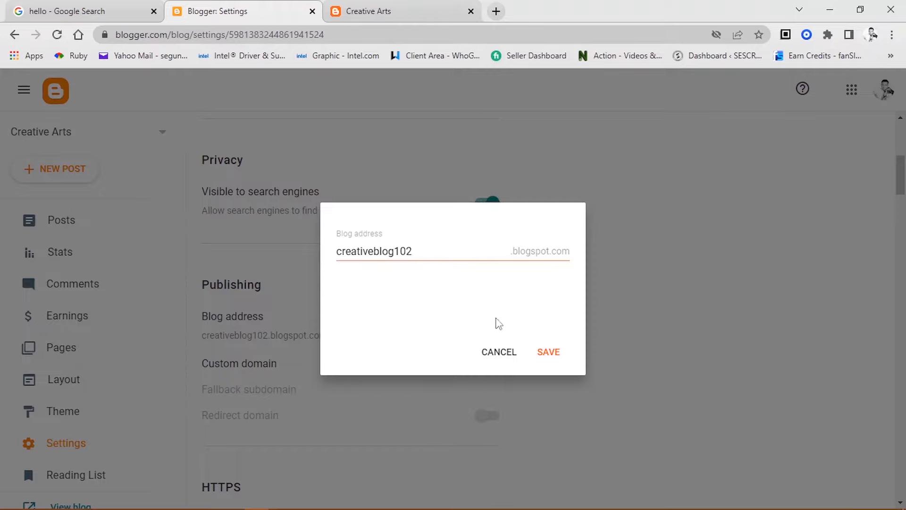
{"action": "left_click", "coordinate": [504, 353]}
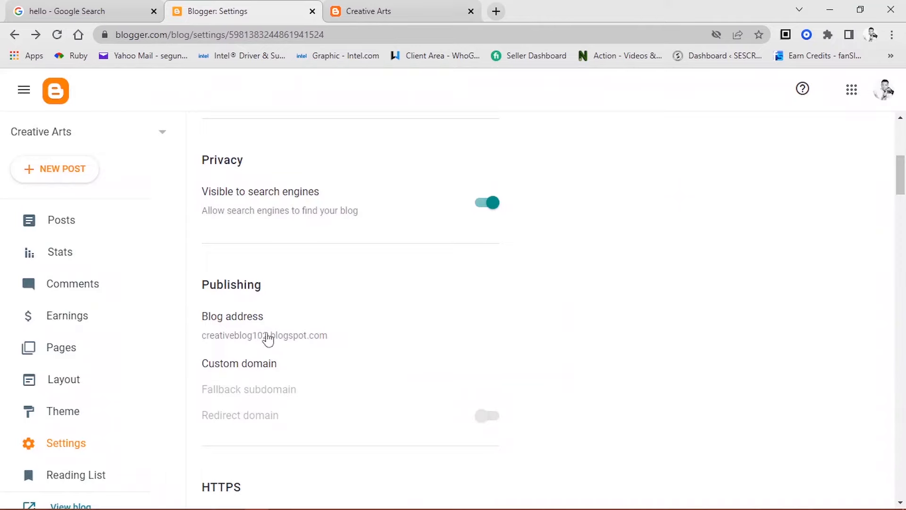
{"action": "left_click", "coordinate": [256, 364]}
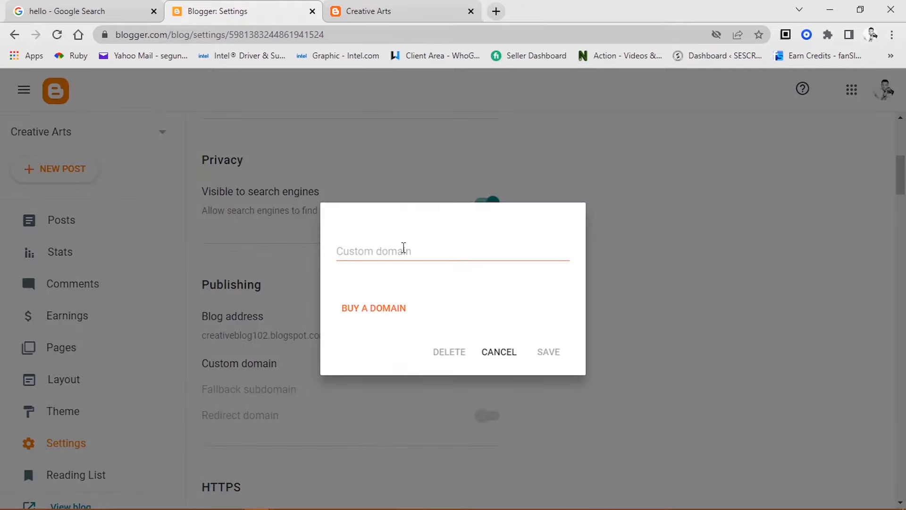
{"action": "left_click", "coordinate": [403, 248]}
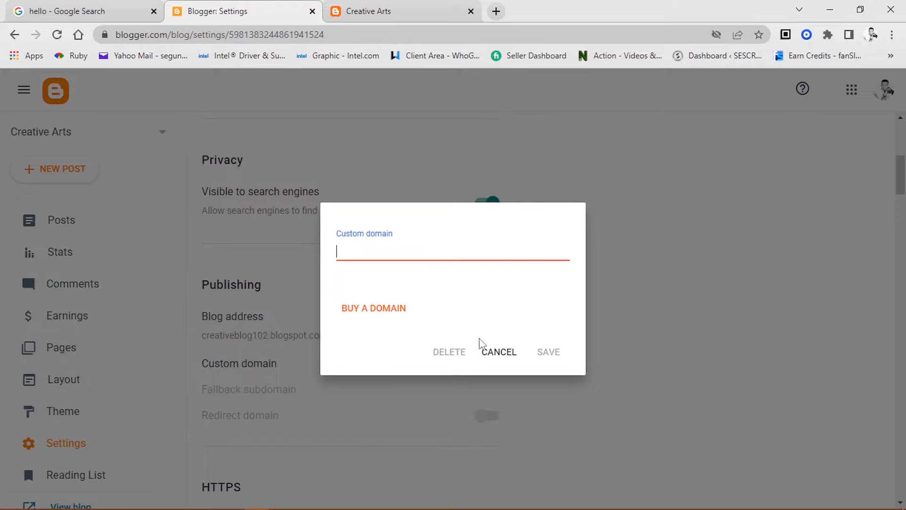
{"action": "left_click", "coordinate": [493, 355]}
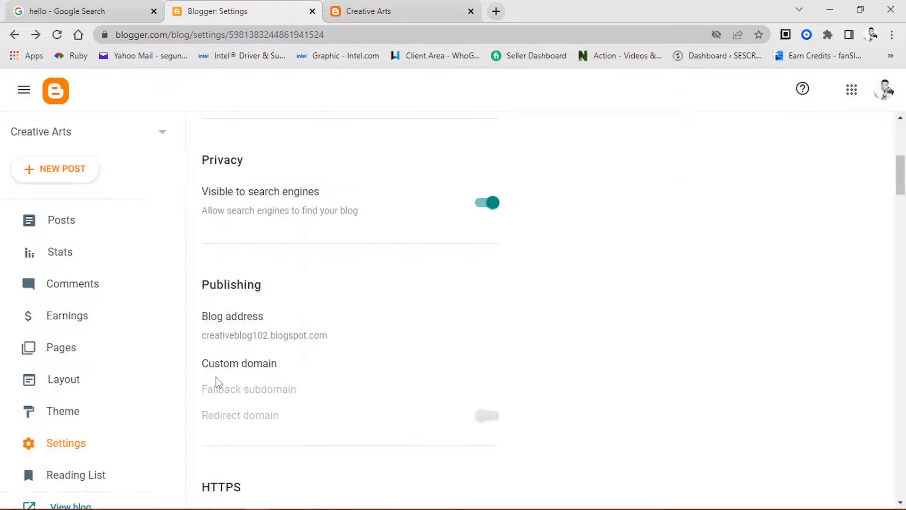
- Look through the HTTPS, Permissions, Posts, Comments and Email sections of the blog's settings
{"action": "scroll", "coordinate": [301, 368], "scroll_direction": "down", "scroll_amount": 4}
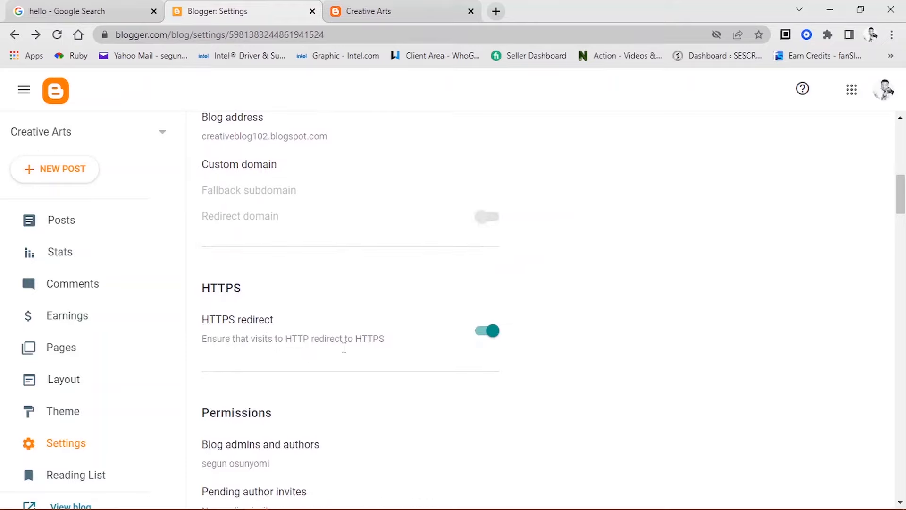
{"action": "scroll", "coordinate": [273, 395], "scroll_direction": "down", "scroll_amount": 4}
{"action": "scroll", "coordinate": [243, 293], "scroll_direction": "down", "scroll_amount": 4}
{"action": "scroll", "coordinate": [258, 314], "scroll_direction": "down", "scroll_amount": 3}
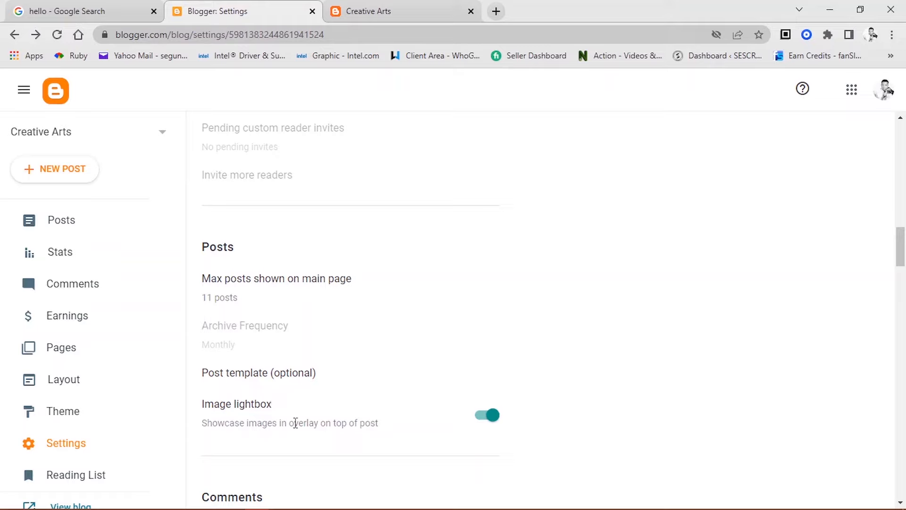
{"action": "scroll", "coordinate": [330, 388], "scroll_direction": "down", "scroll_amount": 4}
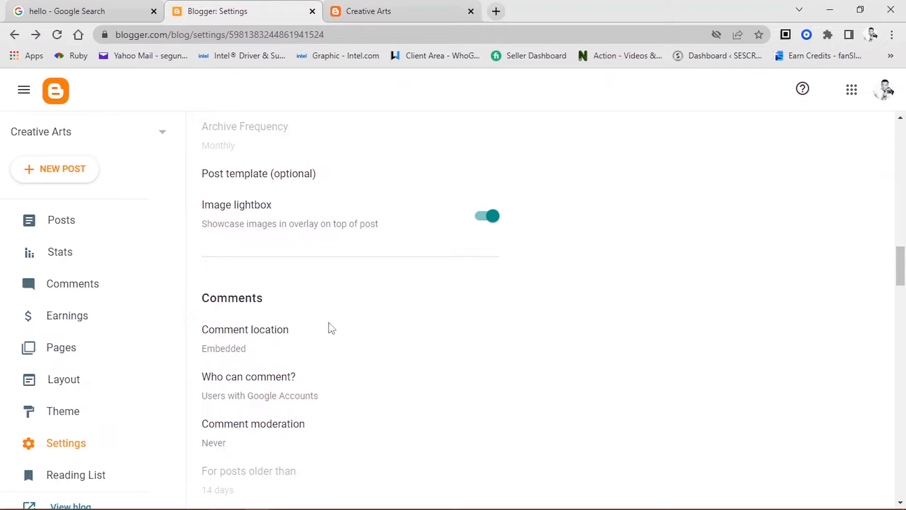
{"action": "scroll", "coordinate": [388, 393], "scroll_direction": "down", "scroll_amount": 3}
{"action": "scroll", "coordinate": [331, 373], "scroll_direction": "down", "scroll_amount": 2}
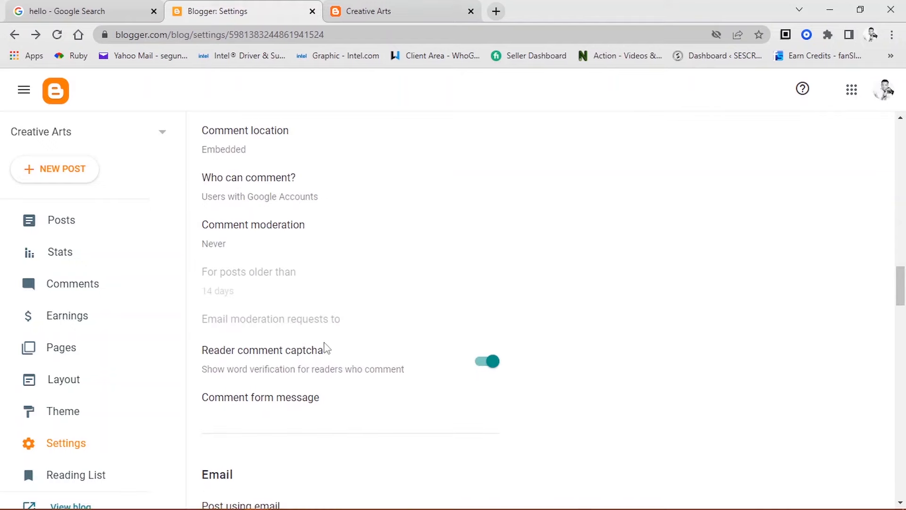
{"action": "scroll", "coordinate": [334, 347], "scroll_direction": "down", "scroll_amount": 3}
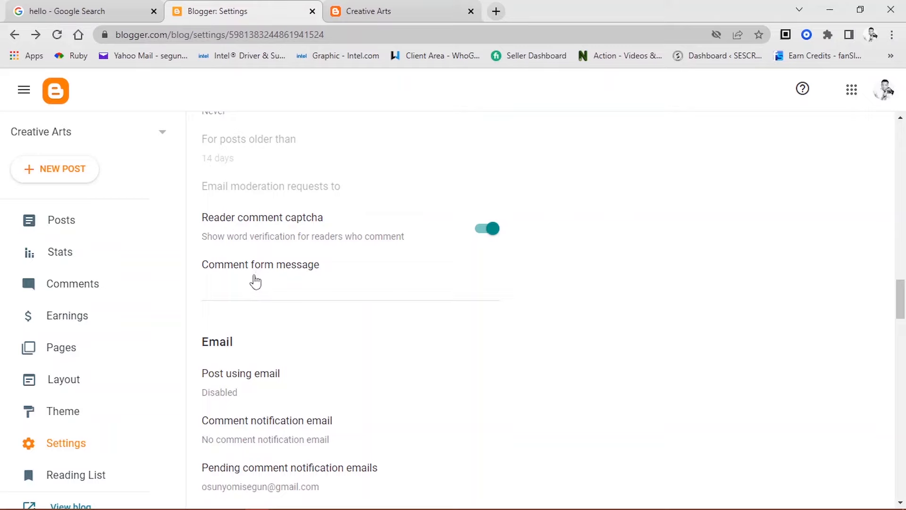
{"action": "scroll", "coordinate": [309, 325], "scroll_direction": "down", "scroll_amount": 4}
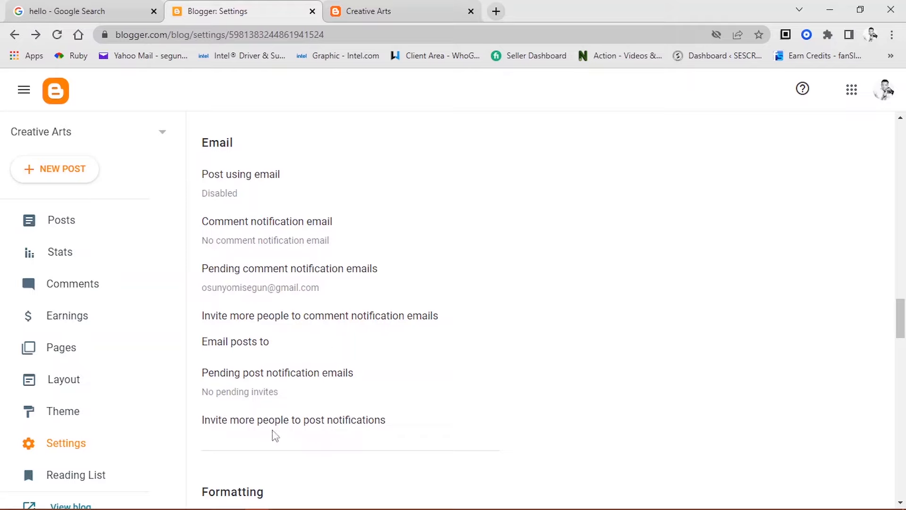
- View the Time zone and Date header format settings under Formatting, cancelling each without making changes
{"action": "scroll", "coordinate": [361, 346], "scroll_direction": "down", "scroll_amount": 7}
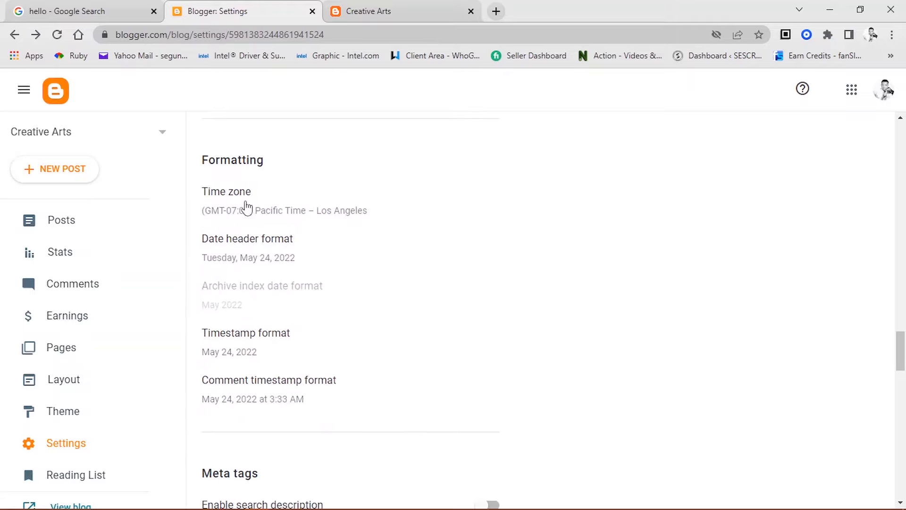
{"action": "left_click", "coordinate": [338, 203]}
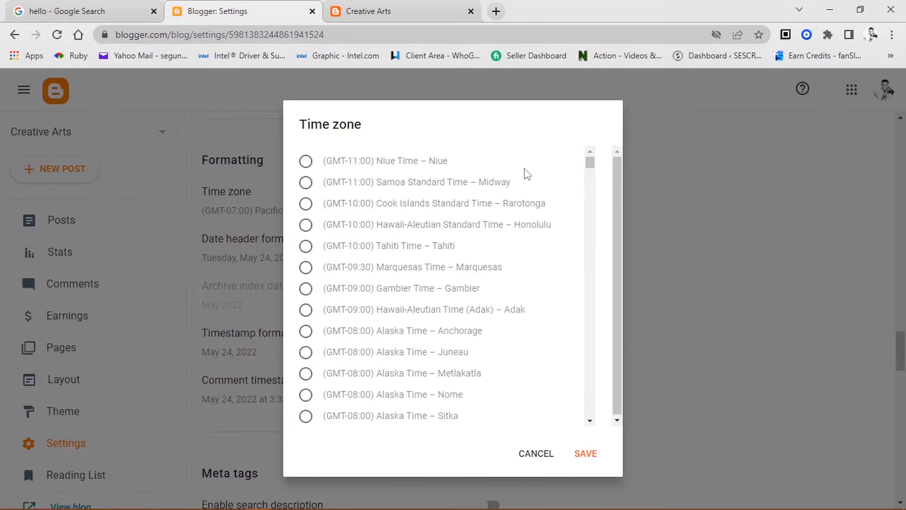
{"action": "left_click", "coordinate": [534, 454]}
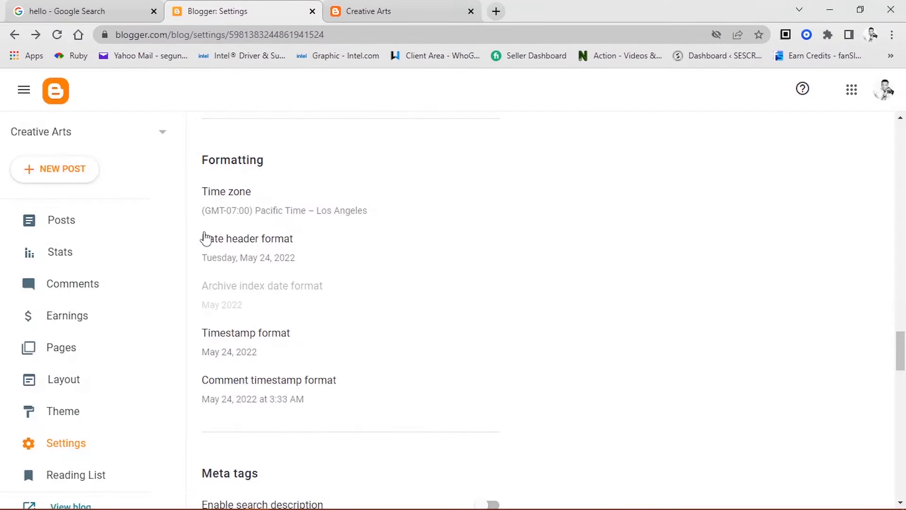
{"action": "left_click", "coordinate": [318, 242]}
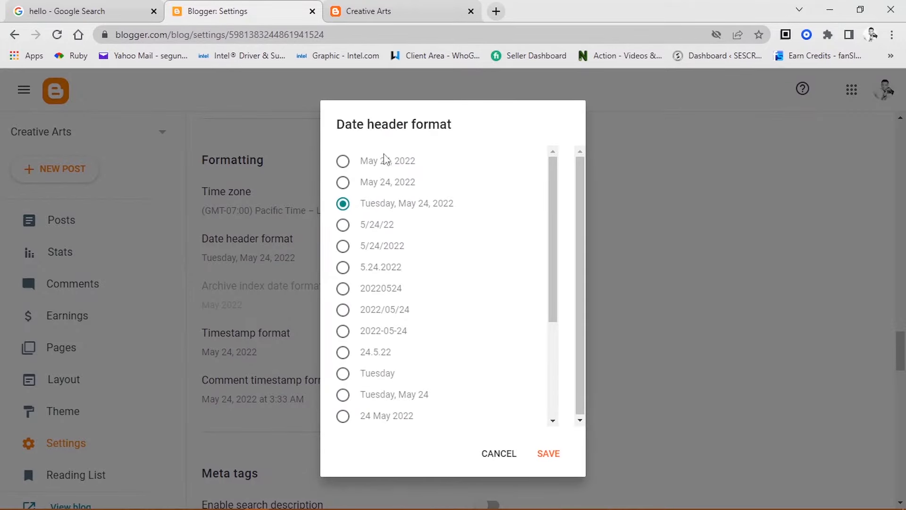
{"action": "left_click", "coordinate": [499, 456]}
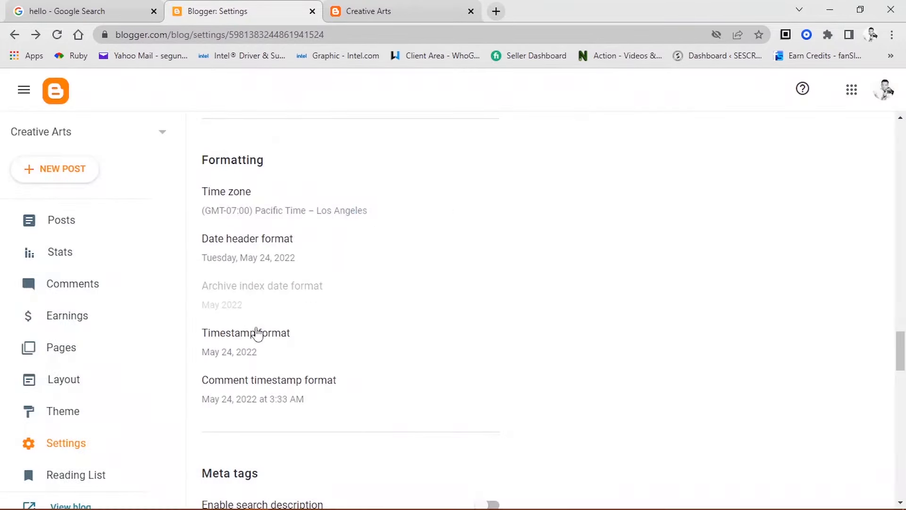
- Switch on Enable search description under Meta tags, view the Search description setting without entering one, and switch the option back off
{"action": "scroll", "coordinate": [292, 437], "scroll_direction": "down", "scroll_amount": 5}
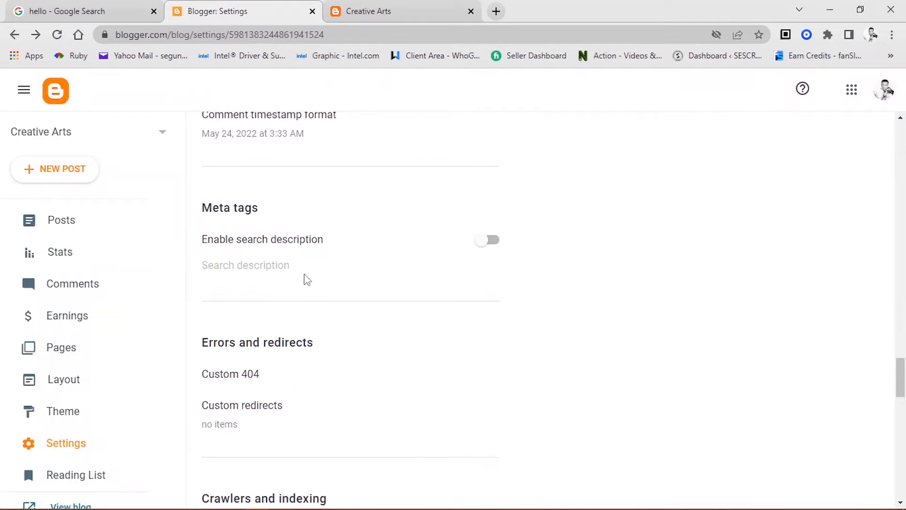
{"action": "left_click", "coordinate": [495, 244]}
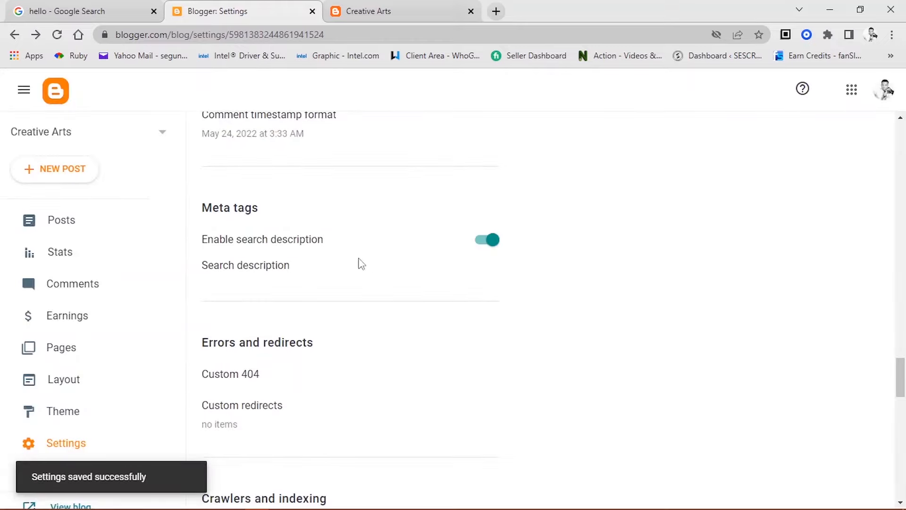
{"action": "left_click", "coordinate": [291, 268]}
{"action": "left_click", "coordinate": [505, 353]}
{"action": "left_click", "coordinate": [486, 241]}
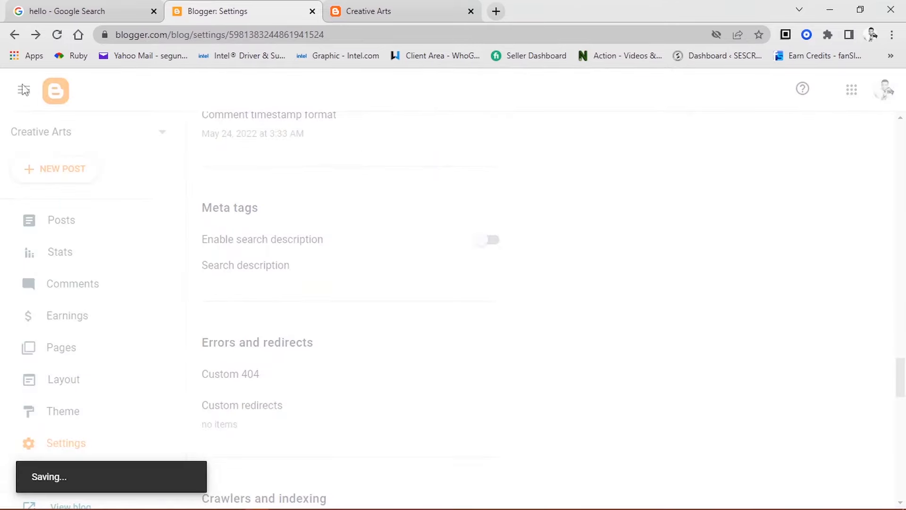
- View the Custom 404 setting under Errors and redirects and cancel it without making changes
{"action": "scroll", "coordinate": [441, 337], "scroll_direction": "down", "scroll_amount": 3}
{"action": "left_click", "coordinate": [233, 240]}
{"action": "left_click", "coordinate": [499, 353]}
- Review the Crawlers and indexing, Monetization and Manage Blog settings, viewing the Remove your blog confirmation and cancelling it
{"action": "scroll", "coordinate": [330, 306], "scroll_direction": "down", "scroll_amount": 4}
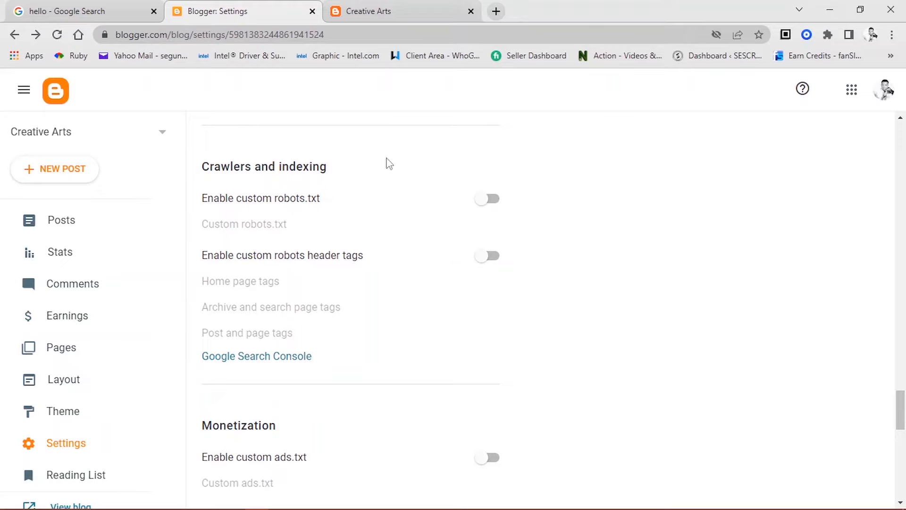
{"action": "scroll", "coordinate": [435, 347], "scroll_direction": "down", "scroll_amount": 4}
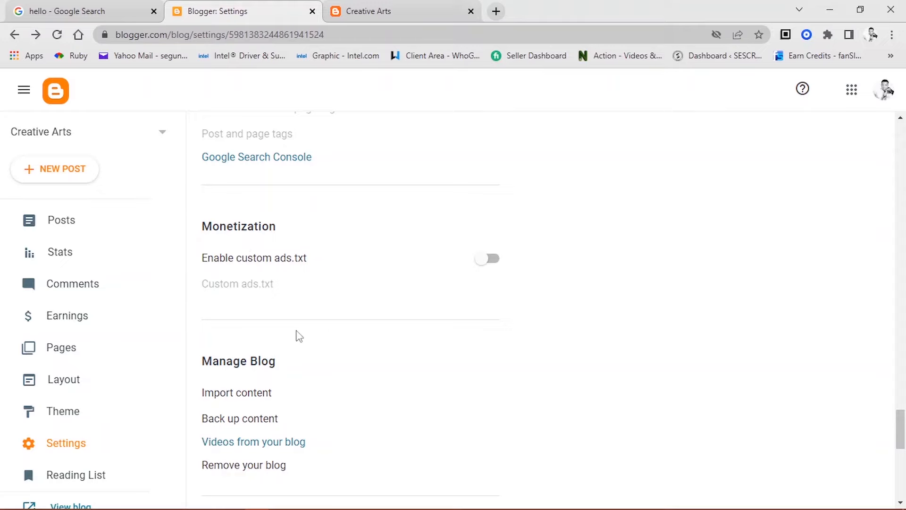
{"action": "scroll", "coordinate": [340, 329], "scroll_direction": "down", "scroll_amount": 4}
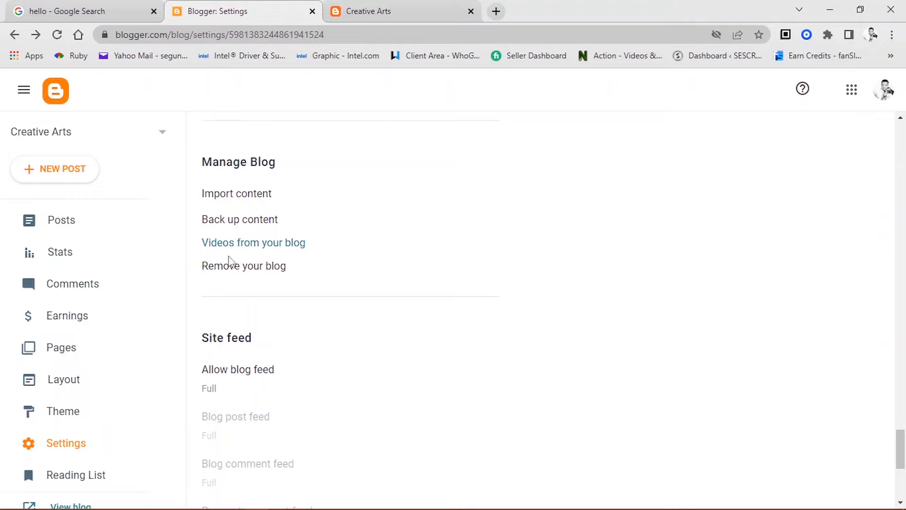
{"action": "left_click", "coordinate": [267, 269]}
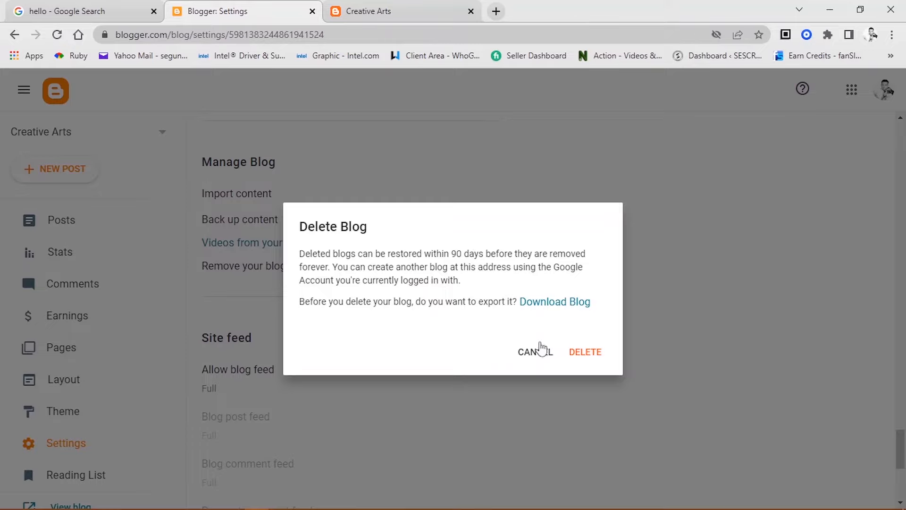
{"action": "left_click", "coordinate": [535, 354]}
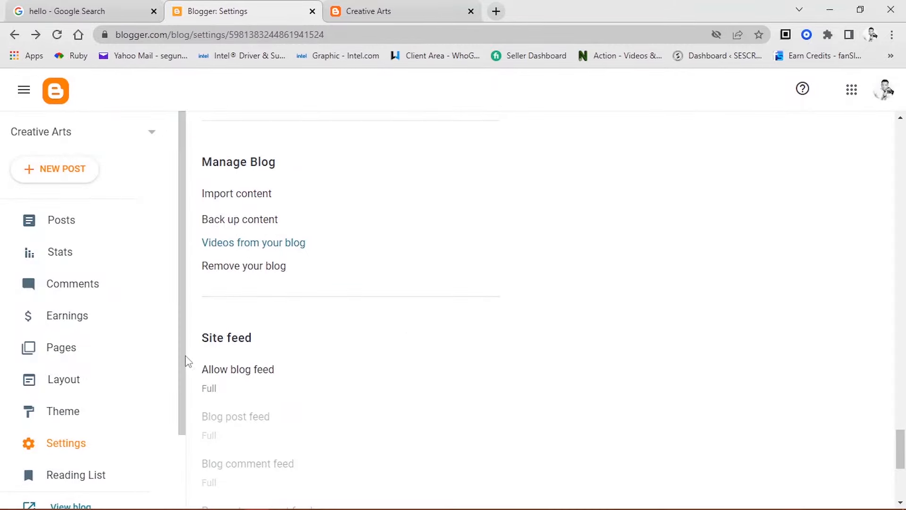
- Review the Site feed and General settings, view the linked User Profile page, and return to the blog's settings
{"action": "scroll", "coordinate": [249, 354], "scroll_direction": "down", "scroll_amount": 2}
{"action": "scroll", "coordinate": [265, 321], "scroll_direction": "down", "scroll_amount": 3}
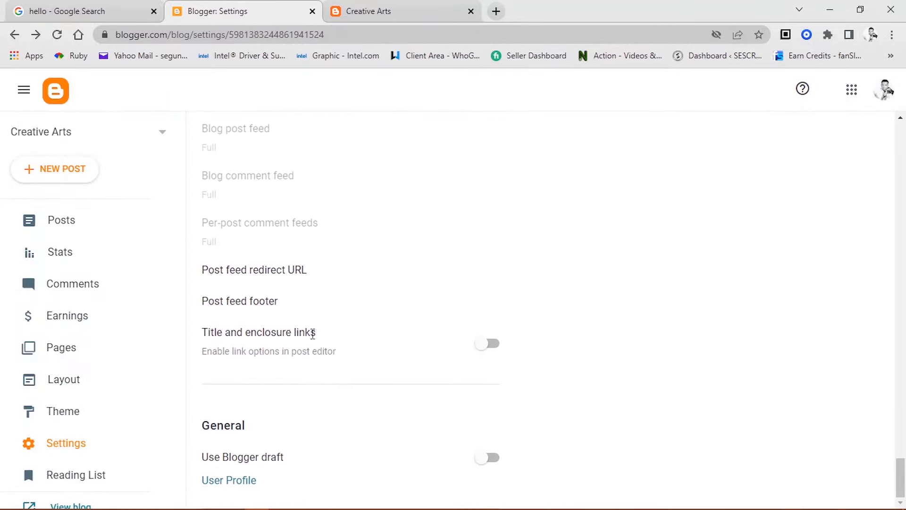
{"action": "left_click", "coordinate": [241, 480]}
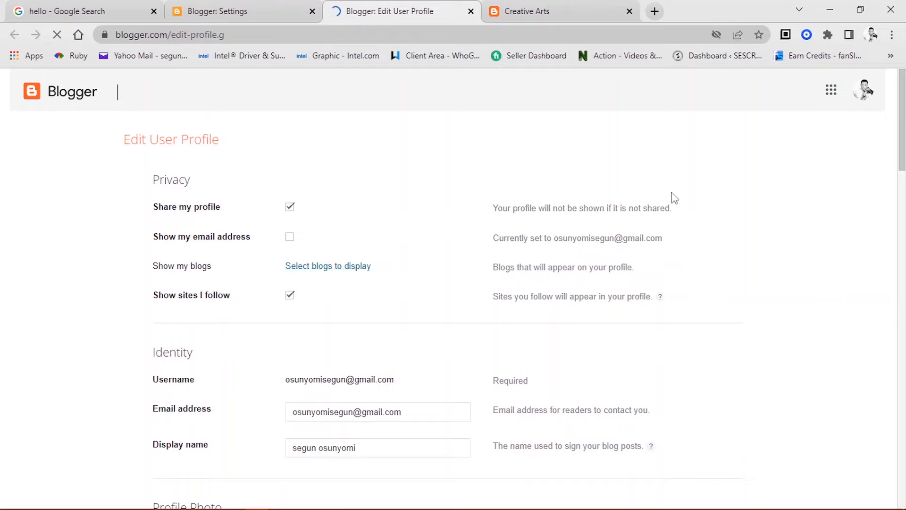
{"action": "left_click", "coordinate": [272, 11]}
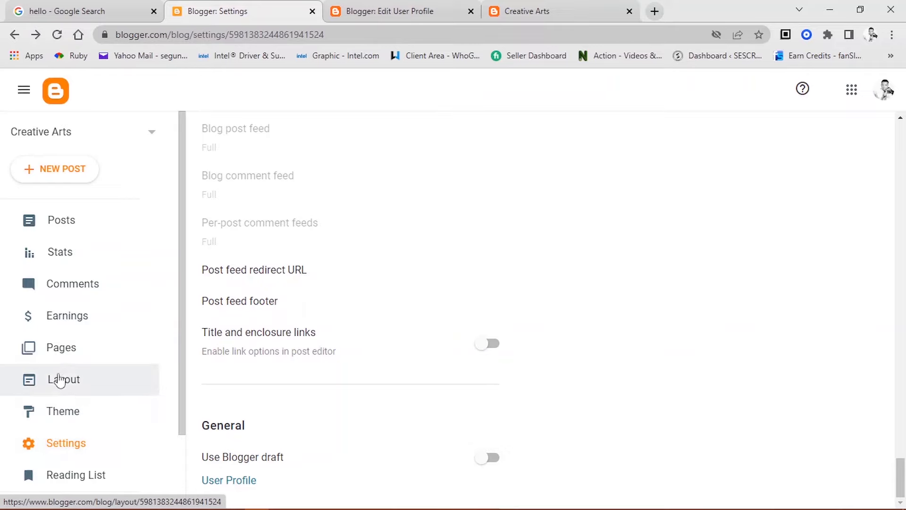
- Open the blog's Layout page, reload the live Creative Arts blog to view its current design, and return to the layout
{"action": "left_click", "coordinate": [69, 392]}
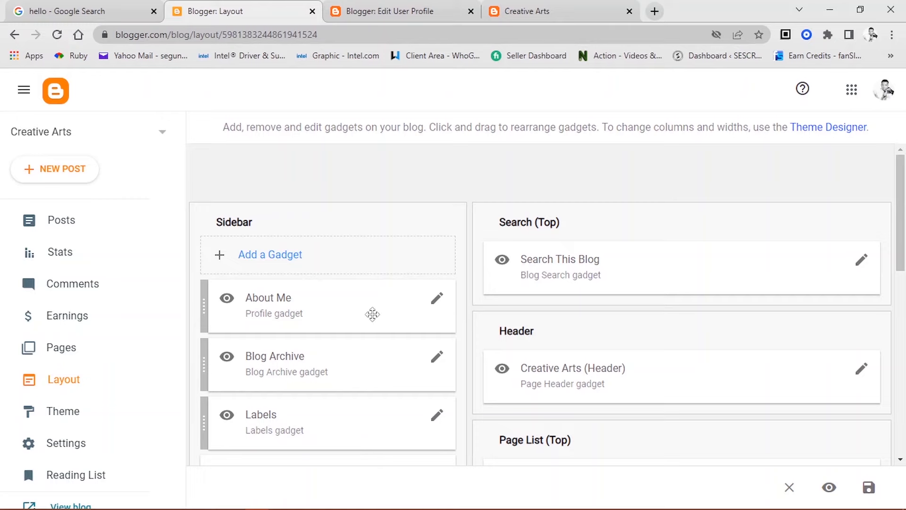
{"action": "left_click", "coordinate": [521, 11]}
{"action": "left_click", "coordinate": [53, 36]}
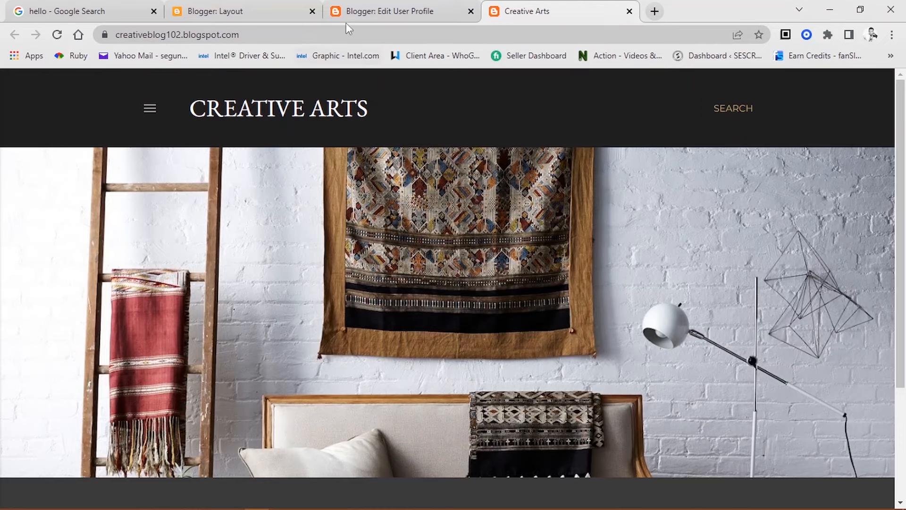
{"action": "left_click", "coordinate": [358, 11]}
{"action": "left_click", "coordinate": [265, 7]}
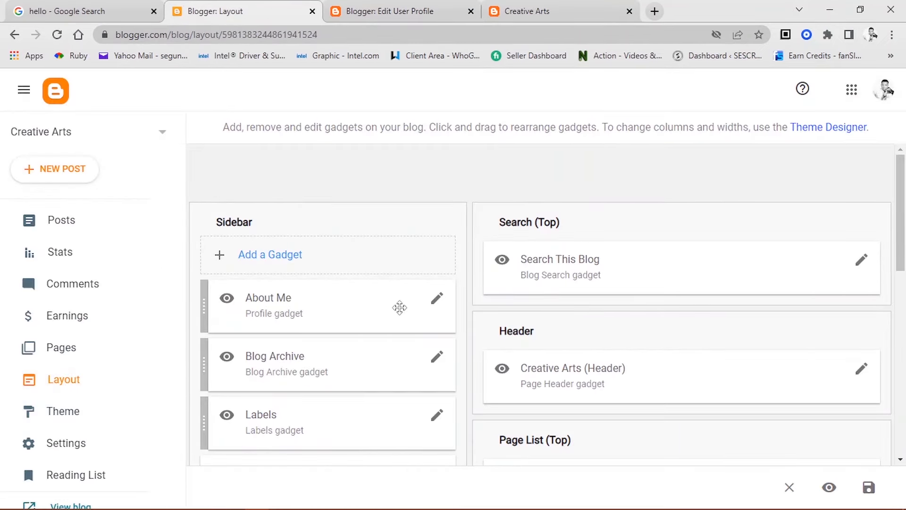
- View the configuration of the sidebar's About Me profile gadget twice, cancelling each time without making changes
{"action": "left_click", "coordinate": [437, 299]}
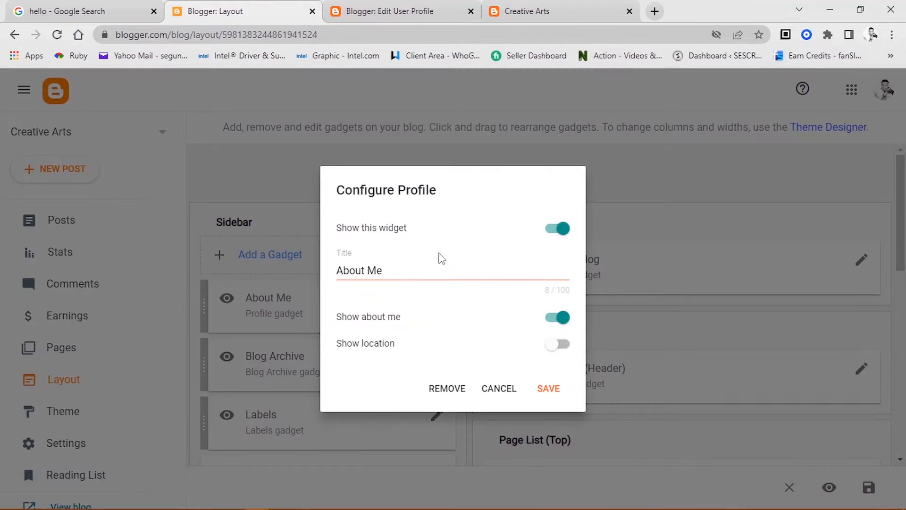
{"action": "left_click", "coordinate": [494, 390]}
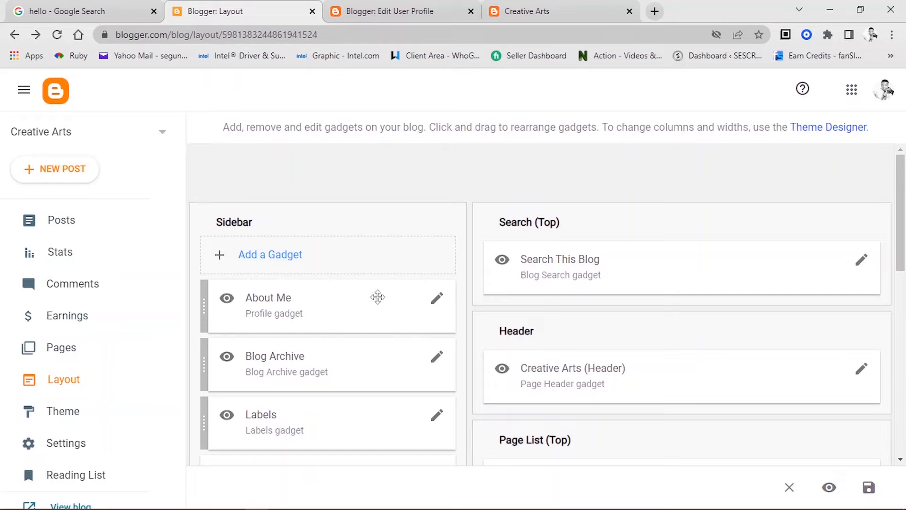
{"action": "left_click", "coordinate": [438, 300]}
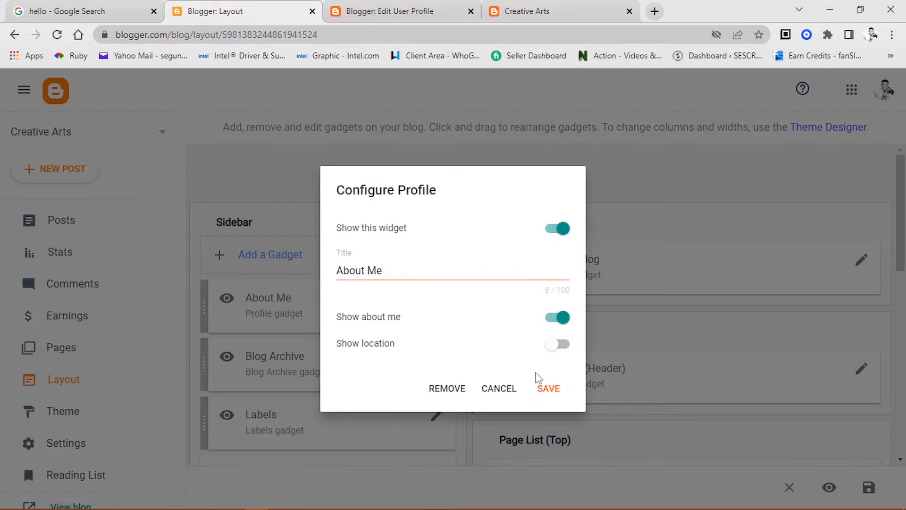
{"action": "left_click", "coordinate": [486, 394]}
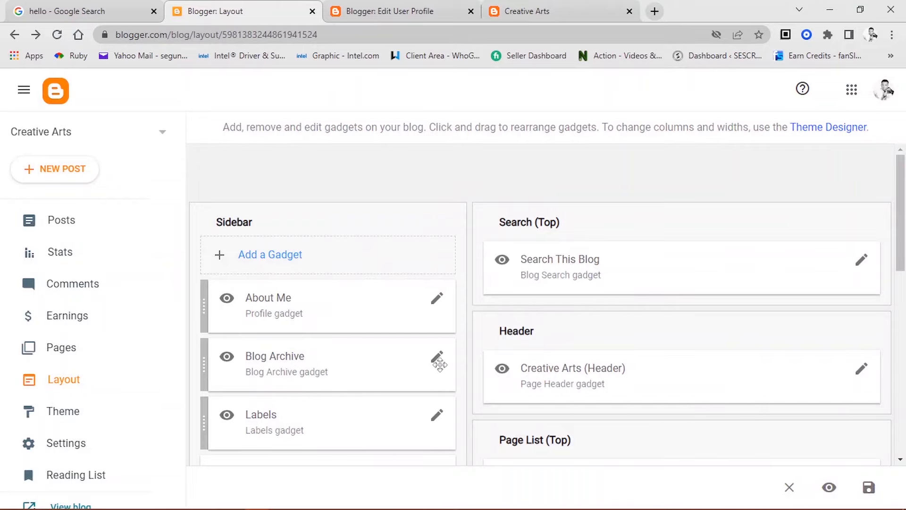
- View the Blog Archive gadget's style, archive frequency and date format options, and cancel without making changes
{"action": "left_click", "coordinate": [438, 365]}
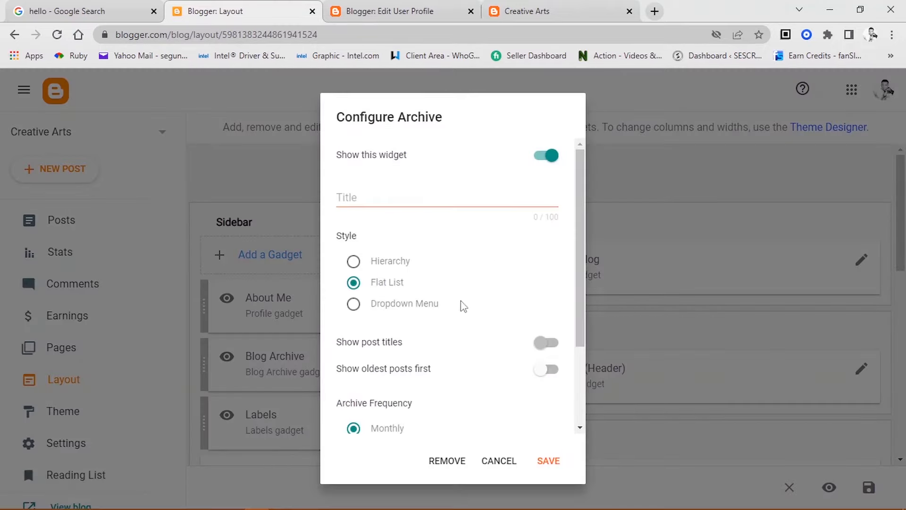
{"action": "scroll", "coordinate": [508, 283], "scroll_direction": "down", "scroll_amount": 3}
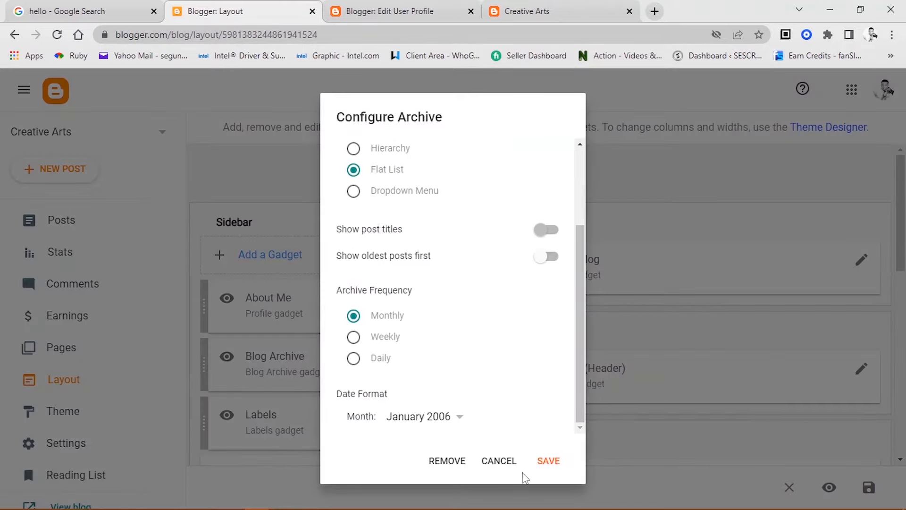
{"action": "left_click", "coordinate": [492, 461]}
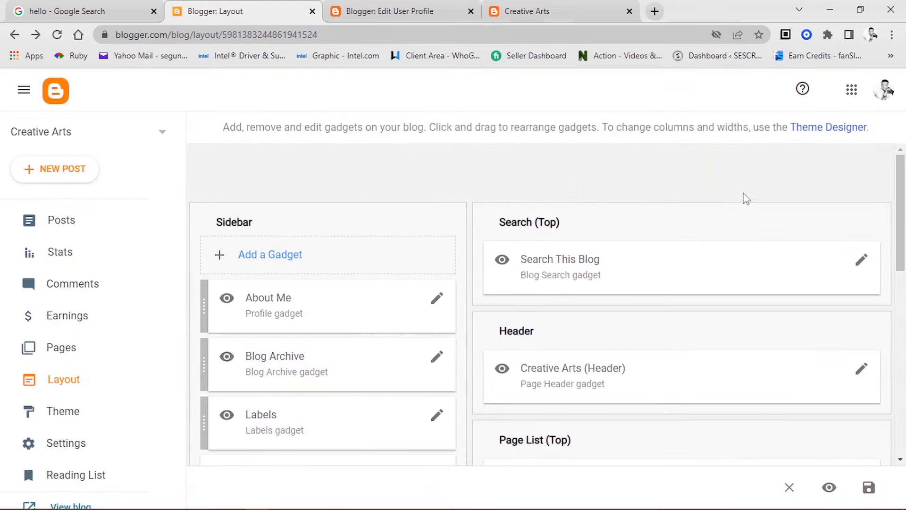
- Look through the remaining layout gadgets, from the Page List and Page Body sections down to the Footer's Attribution gadget
{"action": "scroll", "coordinate": [744, 293], "scroll_direction": "down", "scroll_amount": 4}
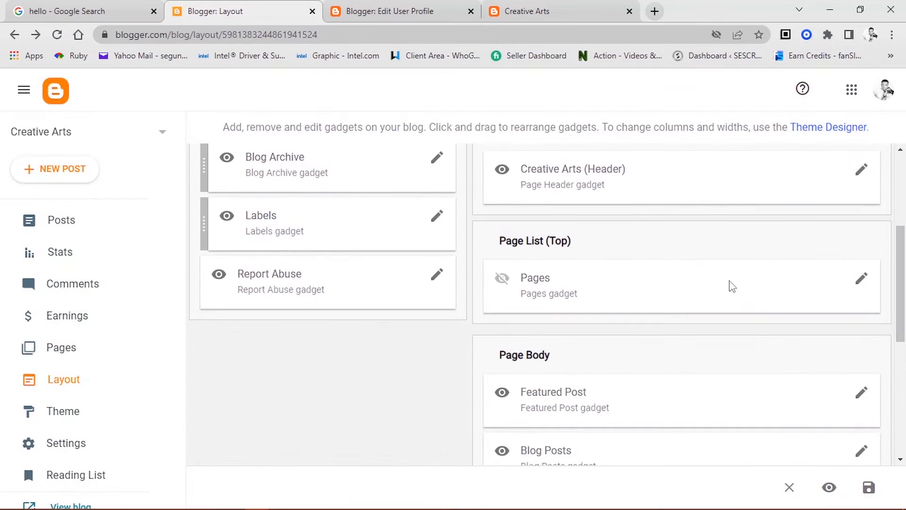
{"action": "scroll", "coordinate": [684, 302], "scroll_direction": "down", "scroll_amount": 5}
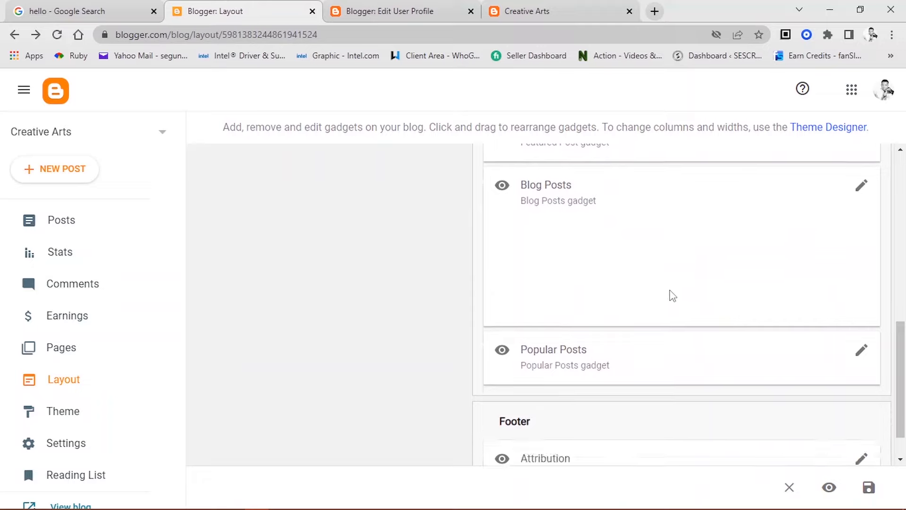
{"action": "scroll", "coordinate": [673, 311], "scroll_direction": "down", "scroll_amount": 1}
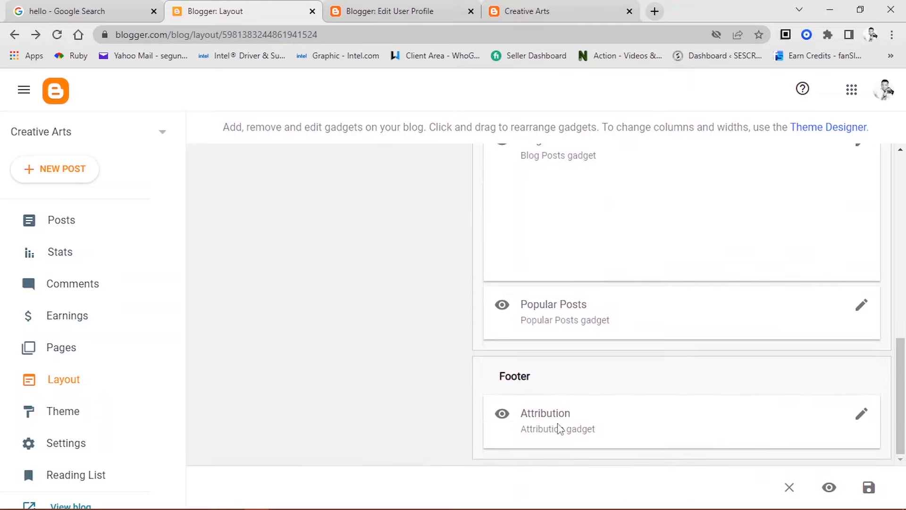
- View the copyright option of the Footer's Attribution gadget and cancel without making changes
{"action": "left_click", "coordinate": [863, 413]}
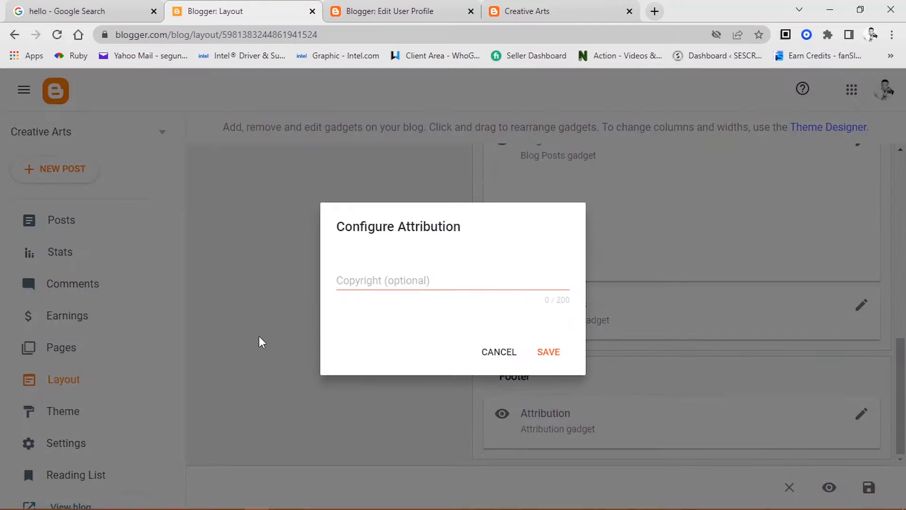
{"action": "left_click", "coordinate": [457, 279]}
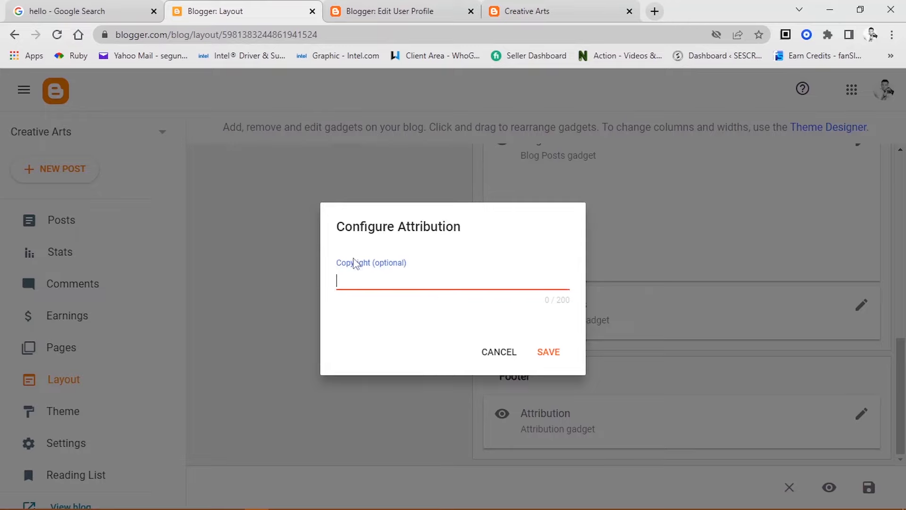
{"action": "left_click", "coordinate": [498, 352]}
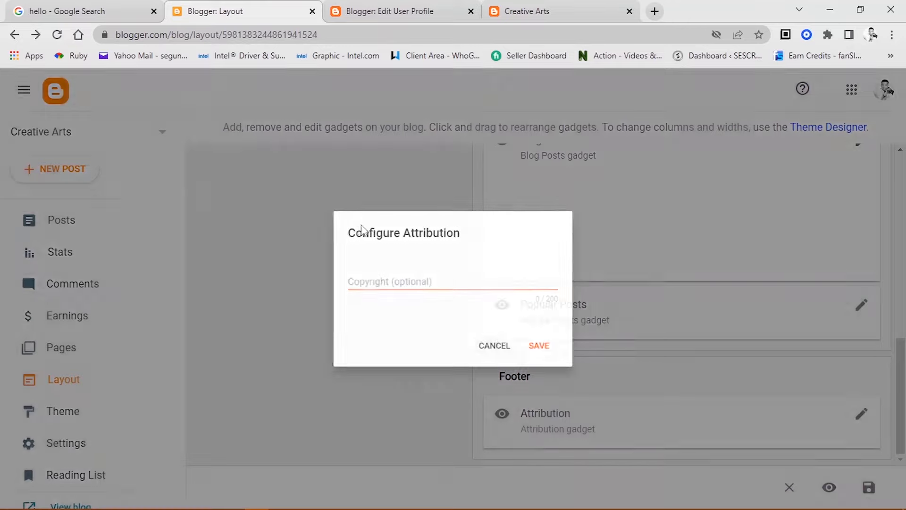
- Create a new blog page titled "Sample Page 1" with an empty body and publish it to the blog
{"action": "left_click", "coordinate": [75, 353]}
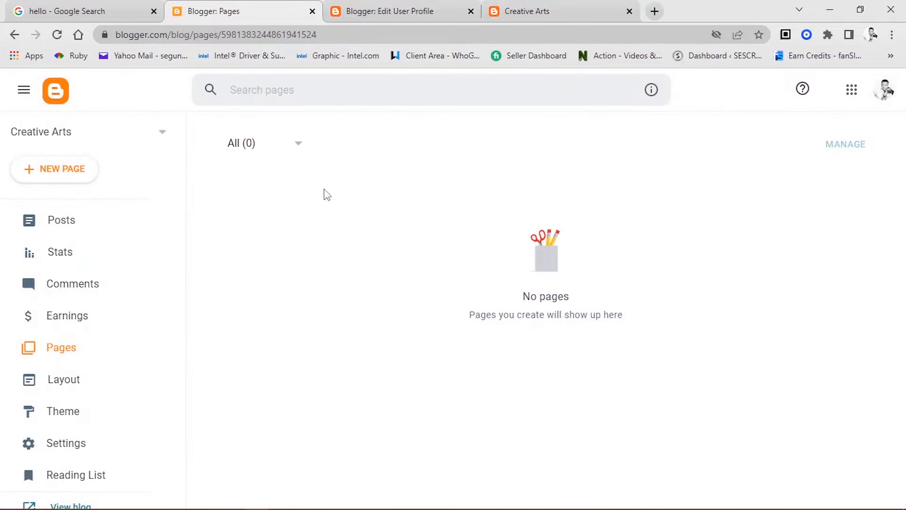
{"action": "left_click", "coordinate": [61, 169]}
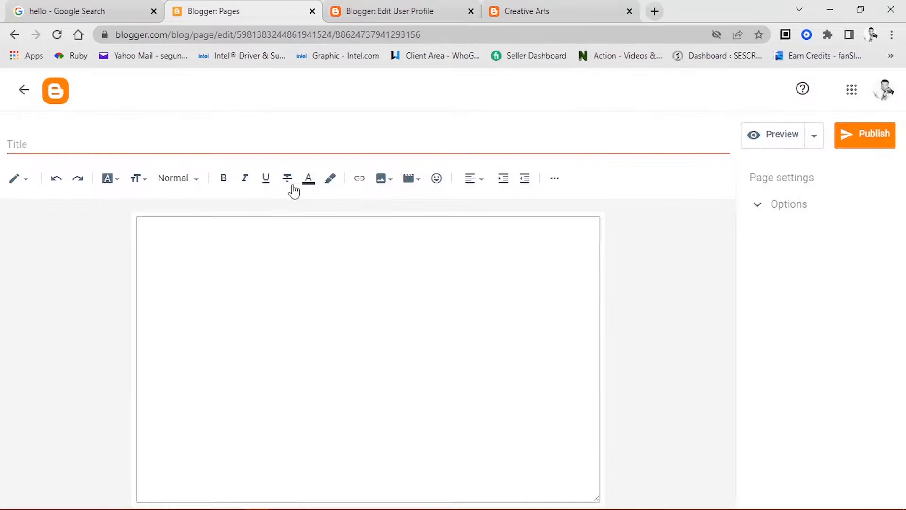
{"action": "left_click", "coordinate": [81, 141]}
{"action": "type", "text": "Sample Page 1"}
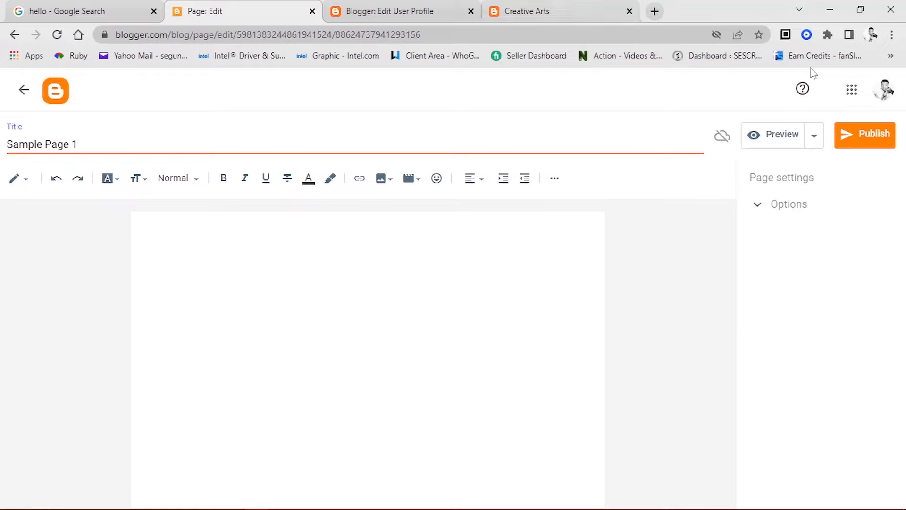
{"action": "left_click", "coordinate": [813, 147]}
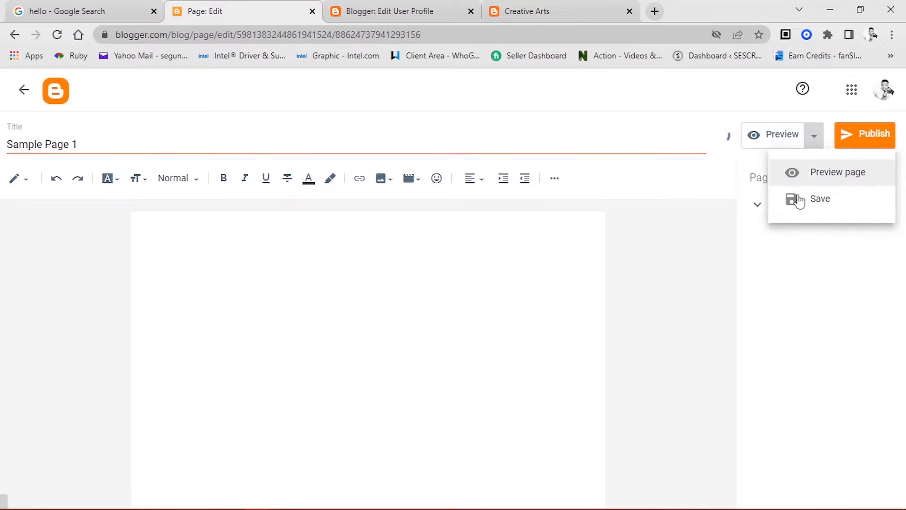
{"action": "left_click", "coordinate": [857, 137]}
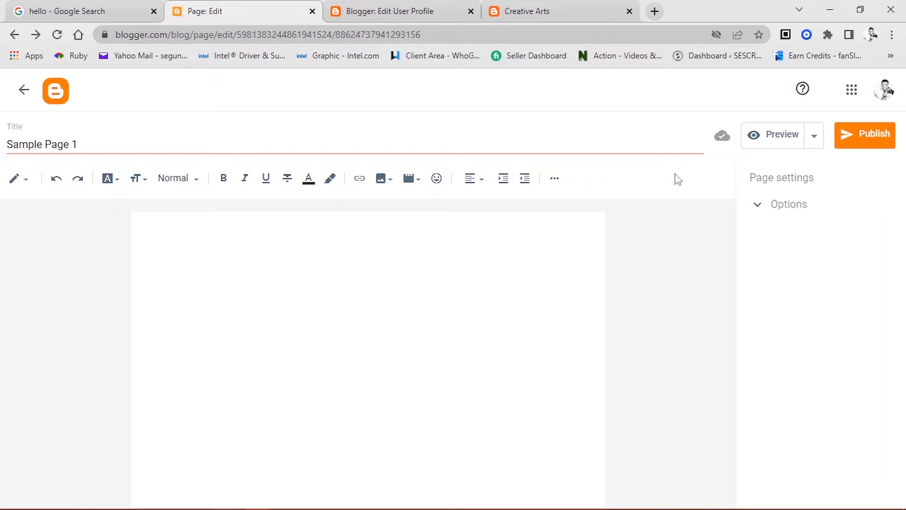
{"action": "left_click", "coordinate": [882, 142]}
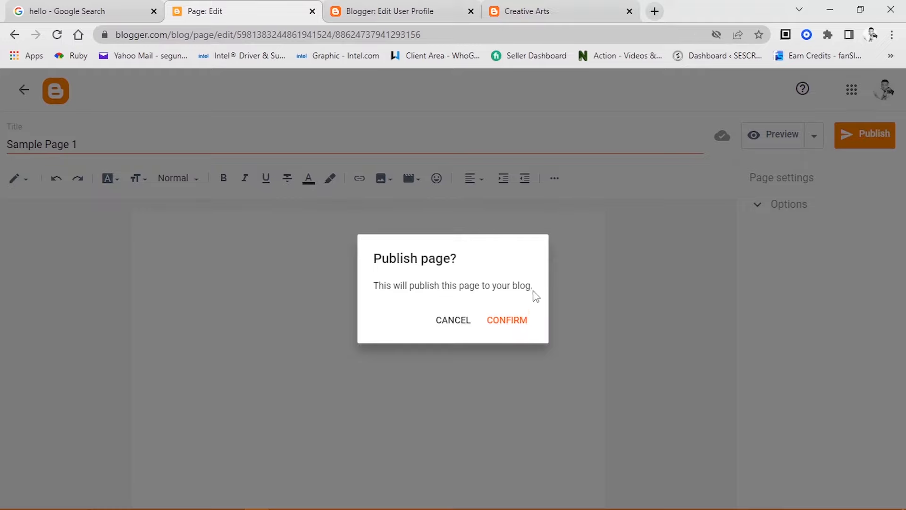
{"action": "left_click", "coordinate": [506, 326]}
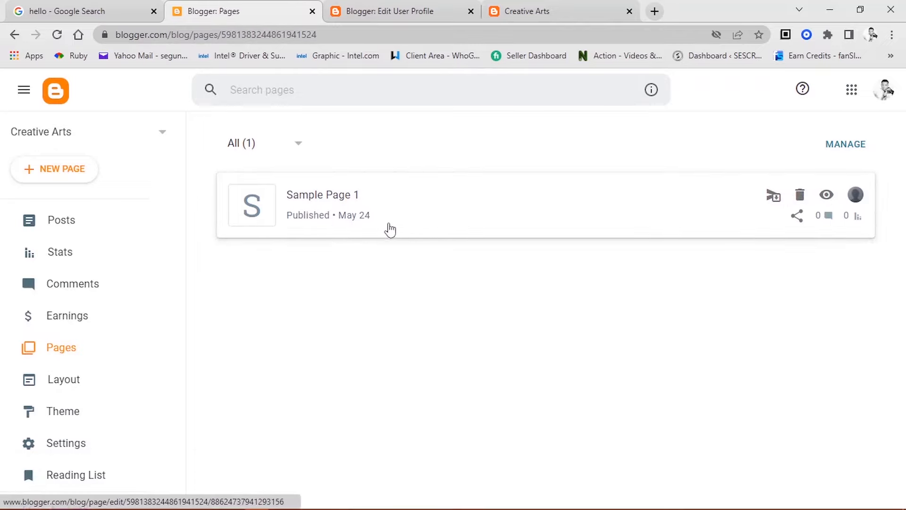
- Revert Sample Page 1 to draft and publish it again from the pages list
{"action": "left_click", "coordinate": [774, 196]}
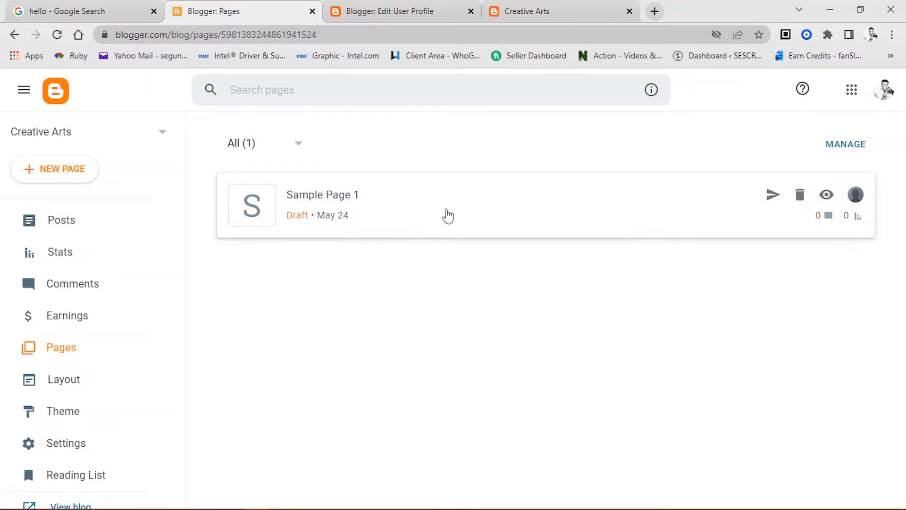
{"action": "left_click", "coordinate": [772, 195]}
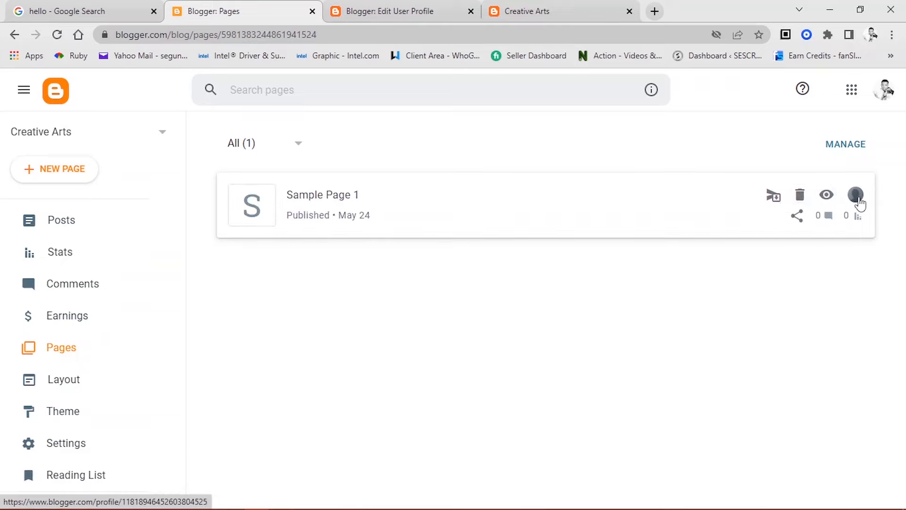
- Reload the live Creative Arts blog, look through its side menu for the published page, and return to the pages list
{"action": "left_click", "coordinate": [527, 11]}
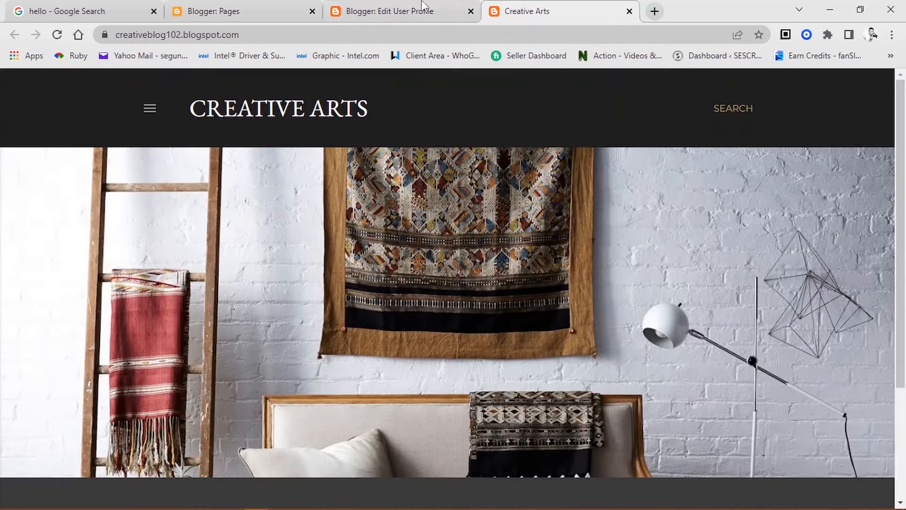
{"action": "left_click", "coordinate": [56, 34]}
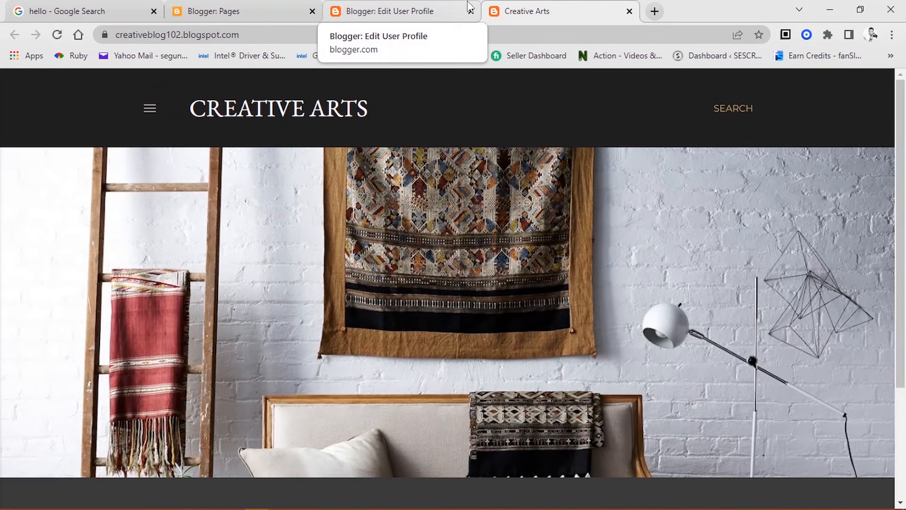
{"action": "left_click", "coordinate": [149, 110]}
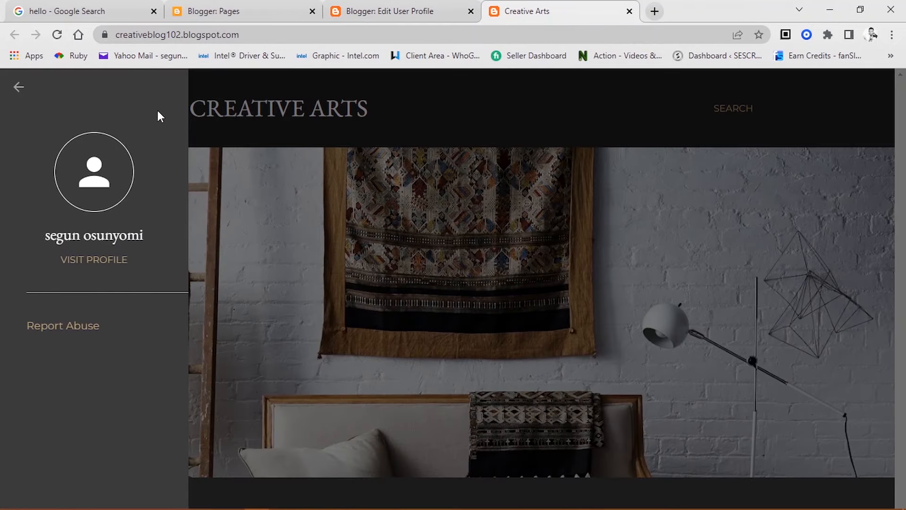
{"action": "left_click", "coordinate": [419, 116]}
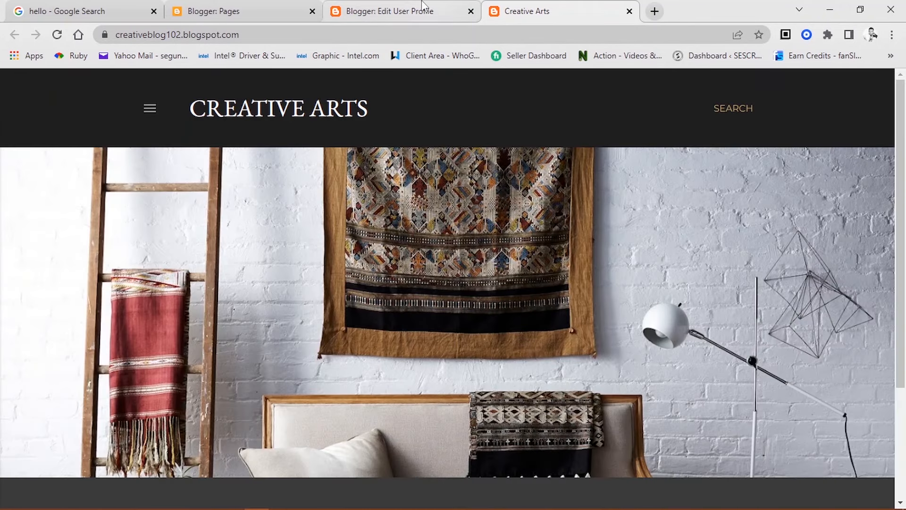
{"action": "left_click", "coordinate": [448, 11]}
{"action": "left_click", "coordinate": [211, 5]}
- View the published Sample Page 1 on the live blog in a new tab and return to the pages list
{"action": "mouse_move", "coordinate": [831, 204]}
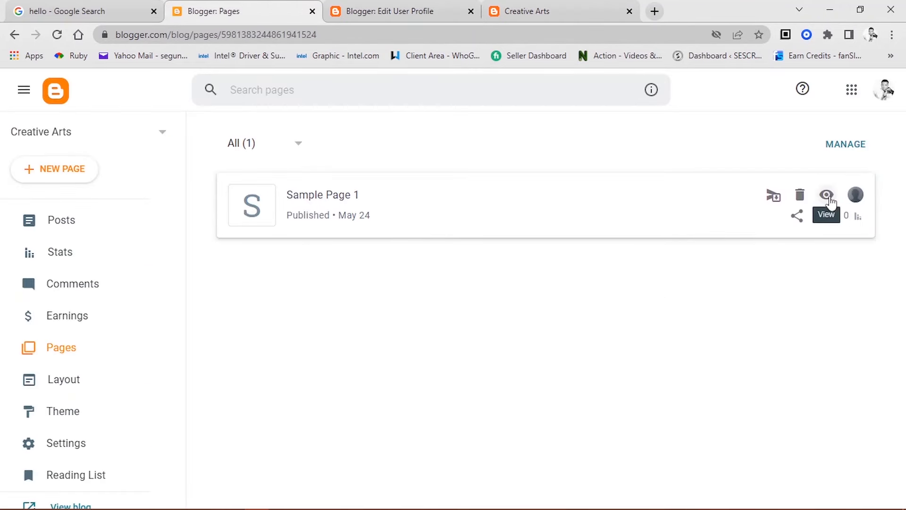
{"action": "right_click", "coordinate": [830, 204]}
{"action": "left_click", "coordinate": [774, 205]}
{"action": "left_click", "coordinate": [428, 2]}
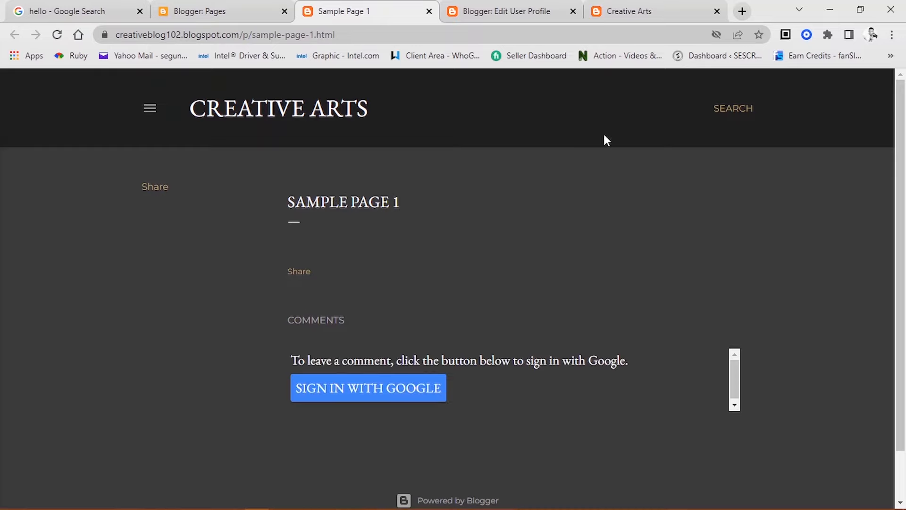
{"action": "left_click", "coordinate": [222, 11]}
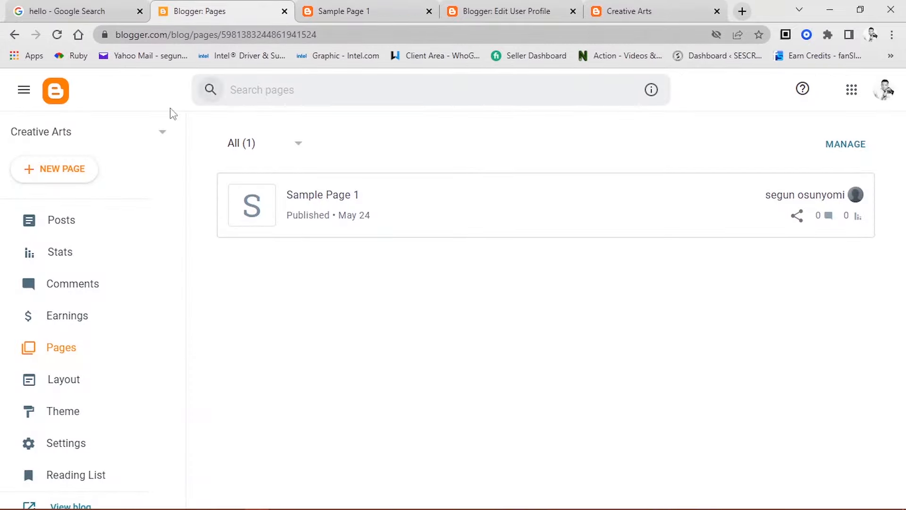
- Look at the blog's Posts and Comments sections
{"action": "left_click", "coordinate": [73, 288]}
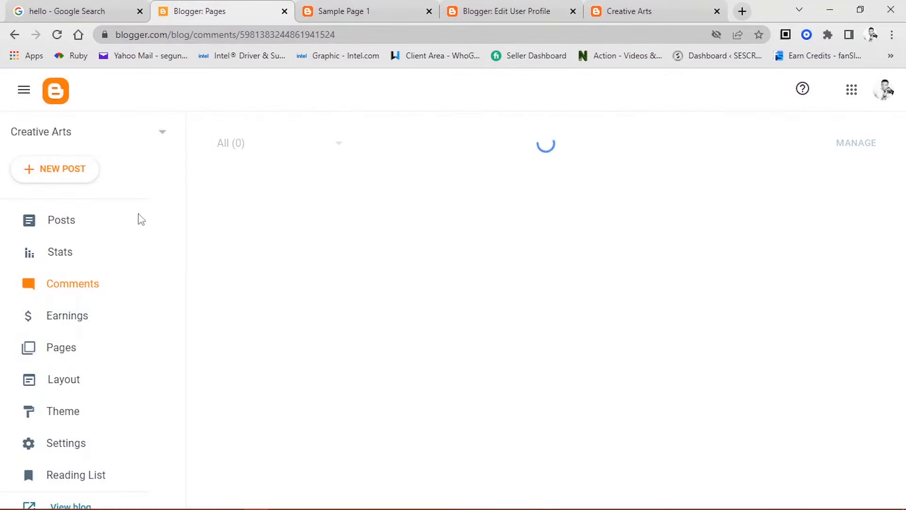
{"action": "left_click", "coordinate": [83, 229]}
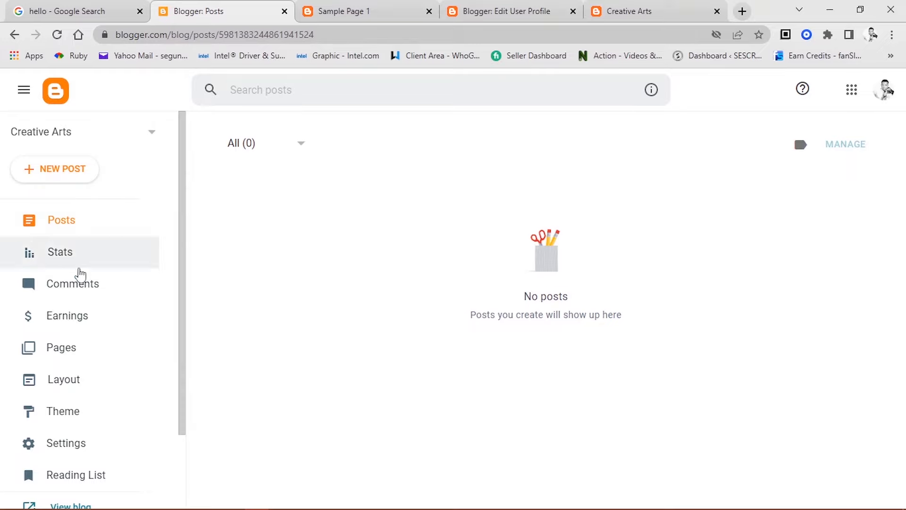
{"action": "left_click", "coordinate": [97, 289]}
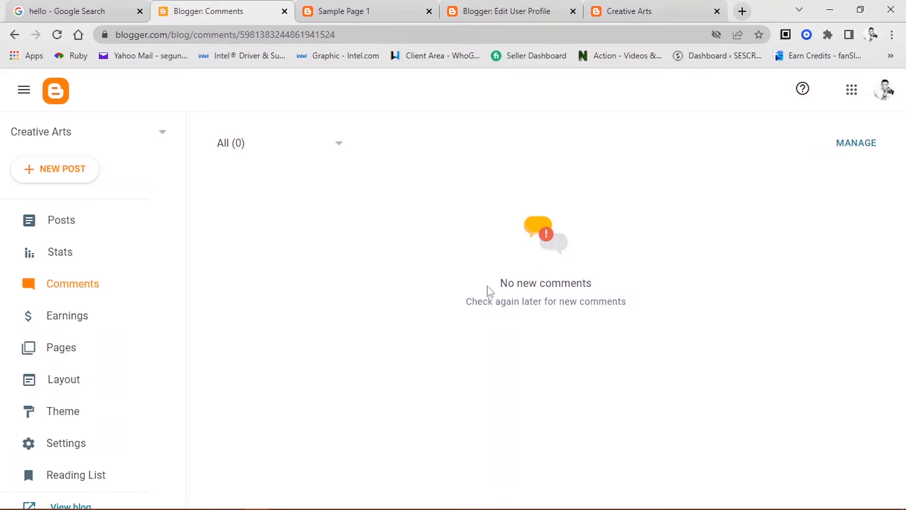
- Examine the blog's Stats page, from the followers, posts and comments summary down to the Pages section and back
{"action": "left_click", "coordinate": [66, 257]}
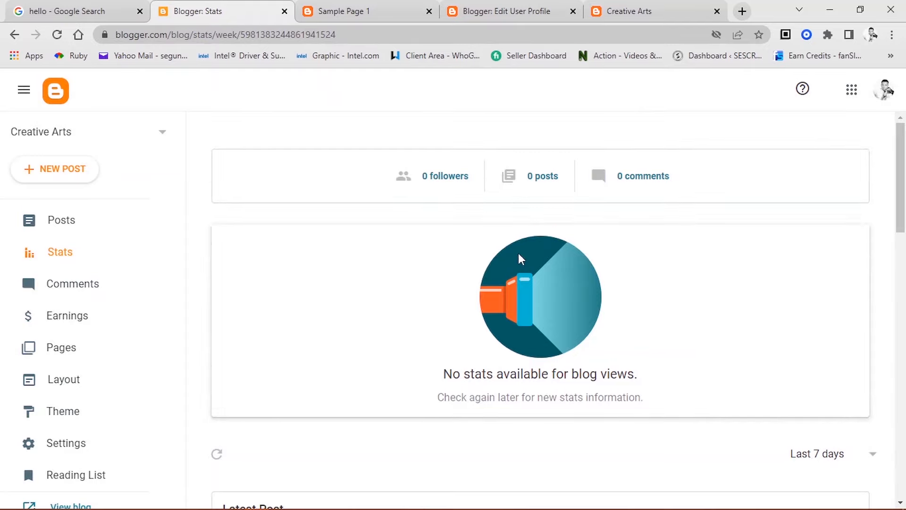
{"action": "scroll", "coordinate": [511, 293], "scroll_direction": "down", "scroll_amount": 4}
{"action": "scroll", "coordinate": [611, 226], "scroll_direction": "down", "scroll_amount": 7}
{"action": "scroll", "coordinate": [540, 189], "scroll_direction": "down", "scroll_amount": 4}
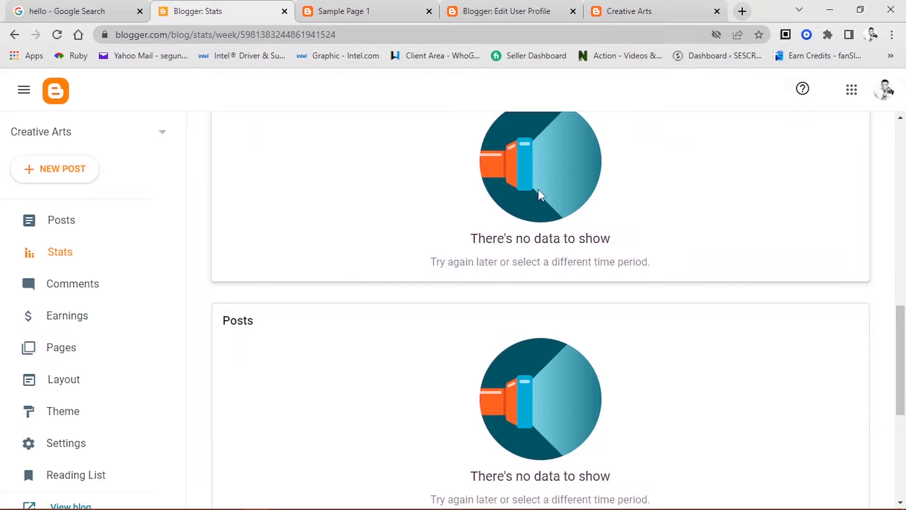
{"action": "scroll", "coordinate": [532, 195], "scroll_direction": "down", "scroll_amount": 1}
{"action": "scroll", "coordinate": [532, 196], "scroll_direction": "down", "scroll_amount": 2}
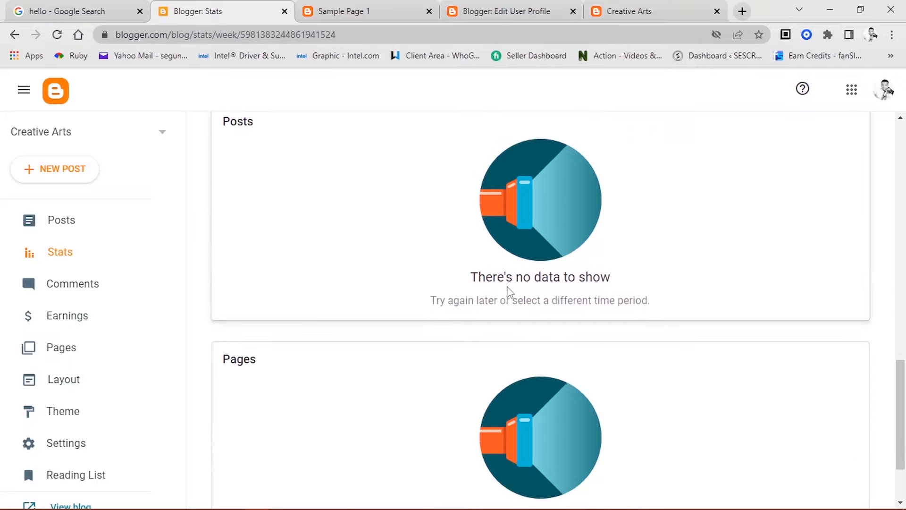
{"action": "scroll", "coordinate": [510, 290], "scroll_direction": "down", "scroll_amount": 2}
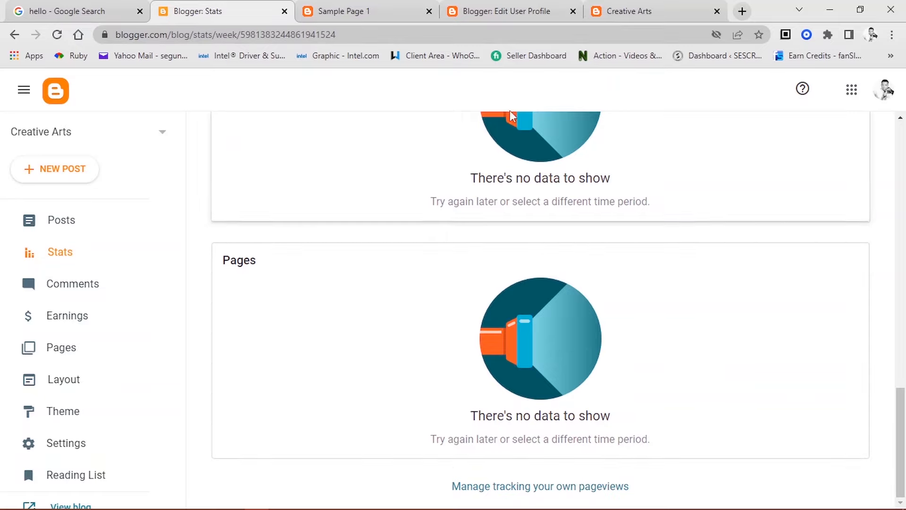
{"action": "scroll", "coordinate": [623, 218], "scroll_direction": "up", "scroll_amount": 16}
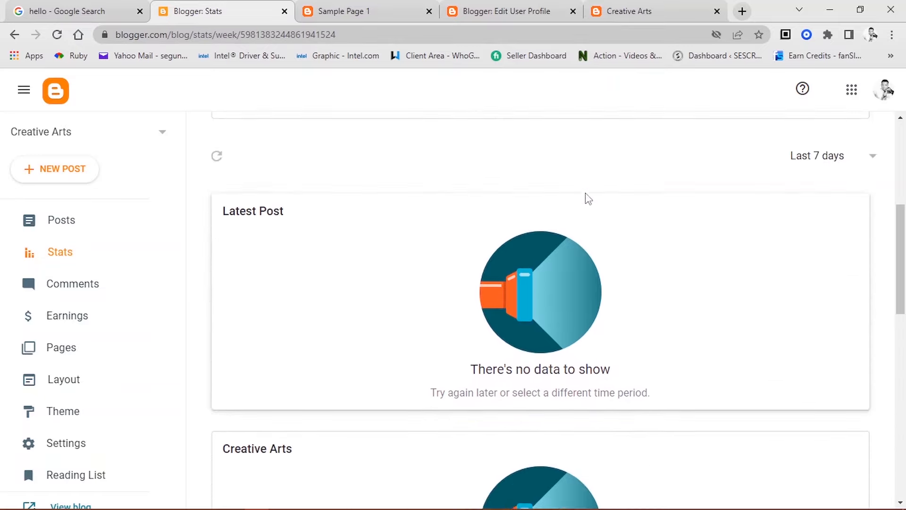
{"action": "scroll", "coordinate": [326, 161], "scroll_direction": "up", "scroll_amount": 3}
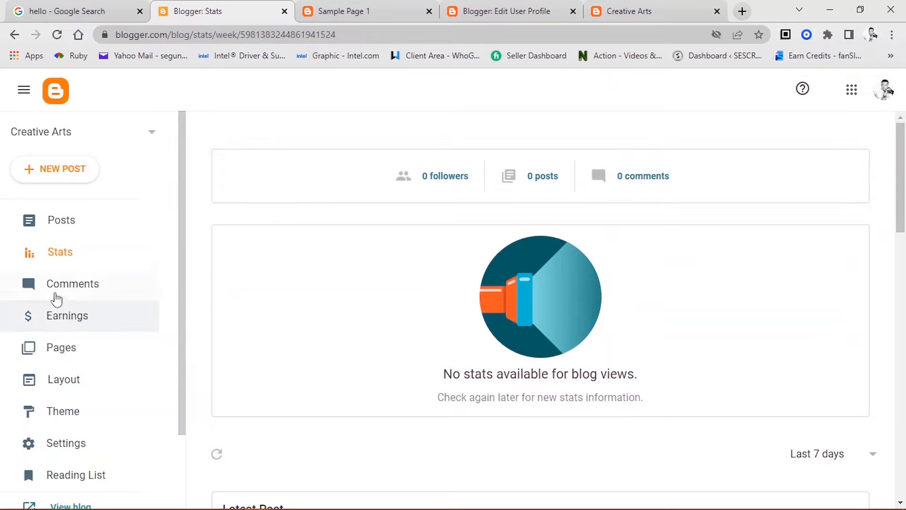
- Open the blog's Earnings page and review the AdSense connection option, site status and frequently asked questions
{"action": "left_click", "coordinate": [87, 317]}
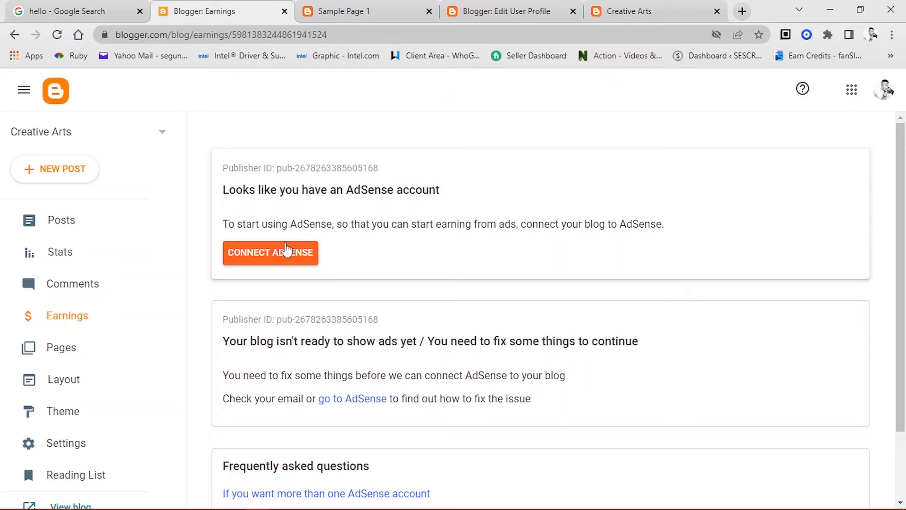
{"action": "scroll", "coordinate": [339, 341], "scroll_direction": "down", "scroll_amount": 1}
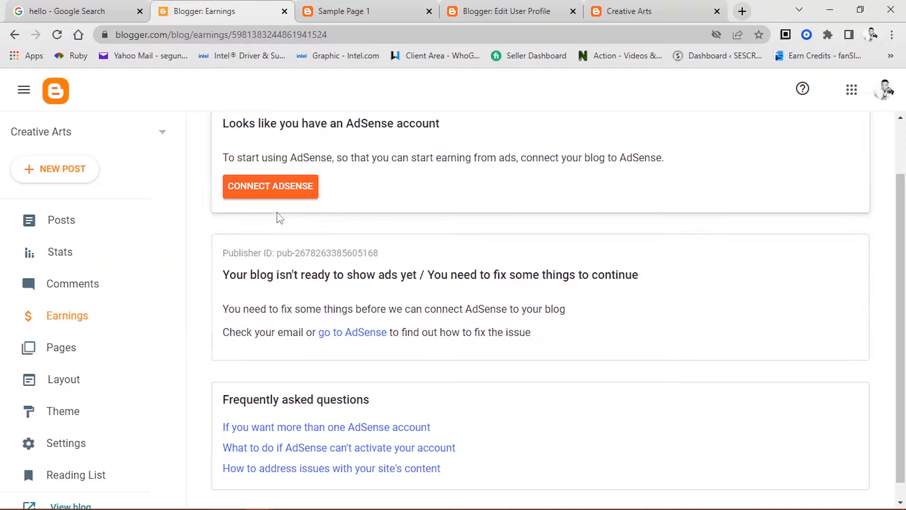
{"action": "scroll", "coordinate": [350, 199], "scroll_direction": "up", "scroll_amount": 2}
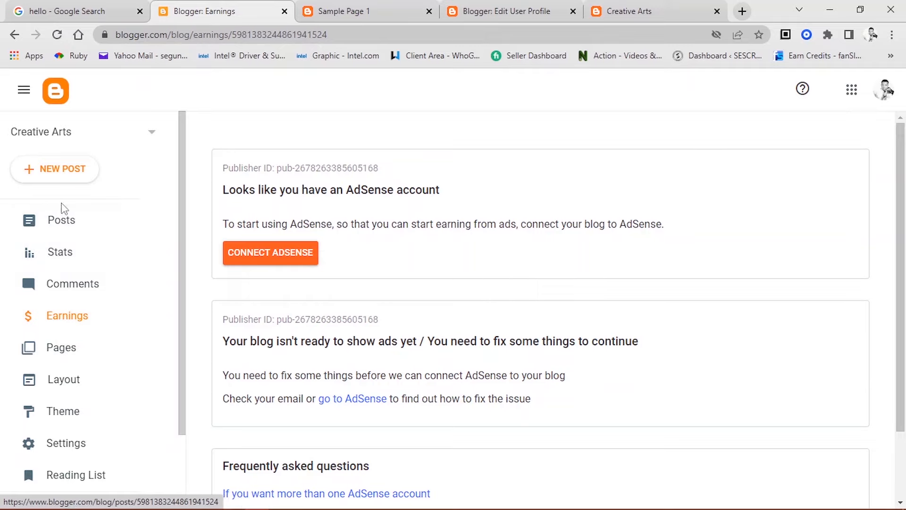
{"action": "scroll", "coordinate": [424, 319], "scroll_direction": "down", "scroll_amount": 2}
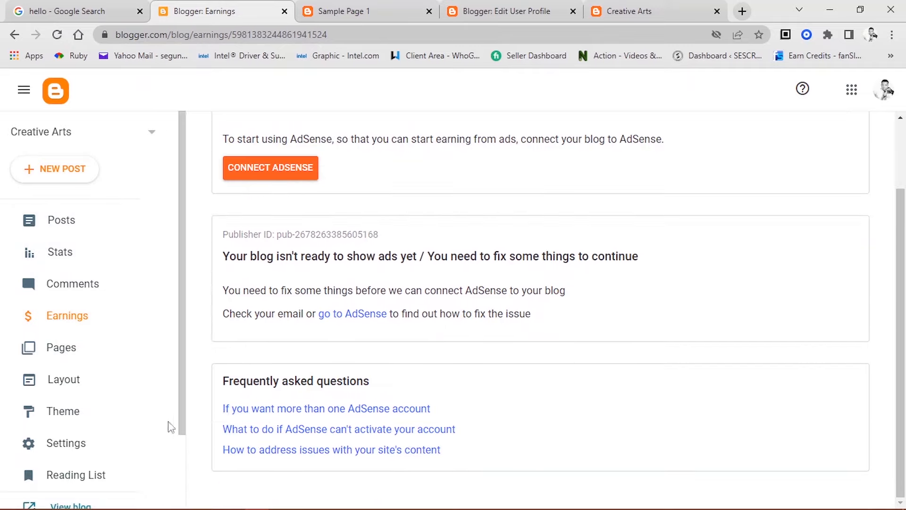
{"action": "scroll", "coordinate": [139, 406], "scroll_direction": "down", "scroll_amount": 2}
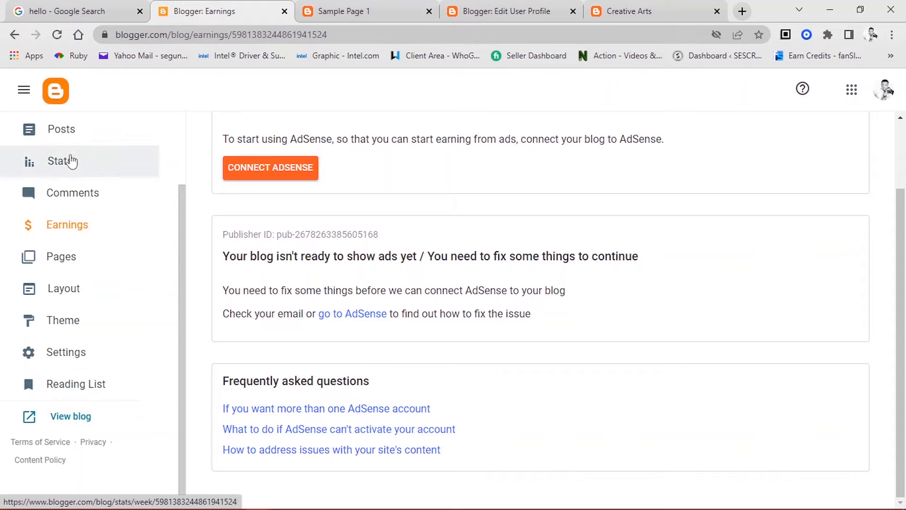
{"action": "scroll", "coordinate": [250, 293], "scroll_direction": "up", "scroll_amount": 2}
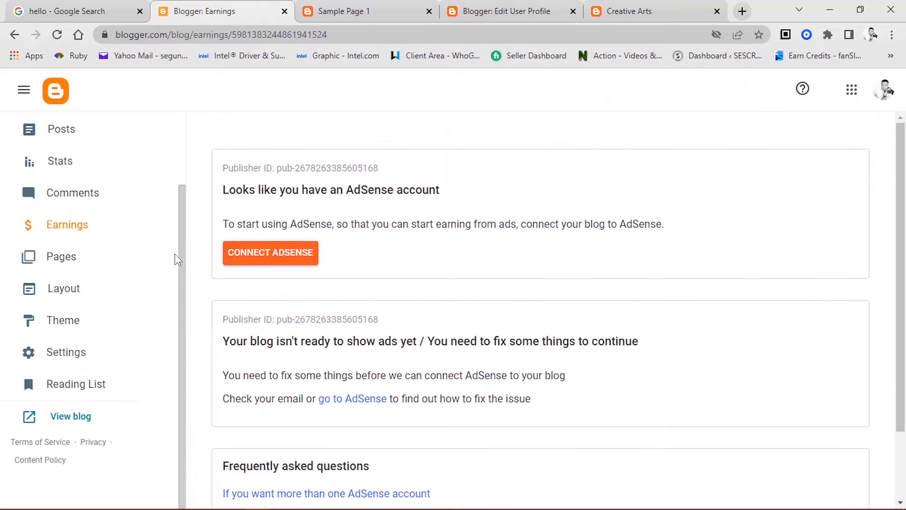
{"action": "scroll", "coordinate": [118, 240], "scroll_direction": "up", "scroll_amount": 2}
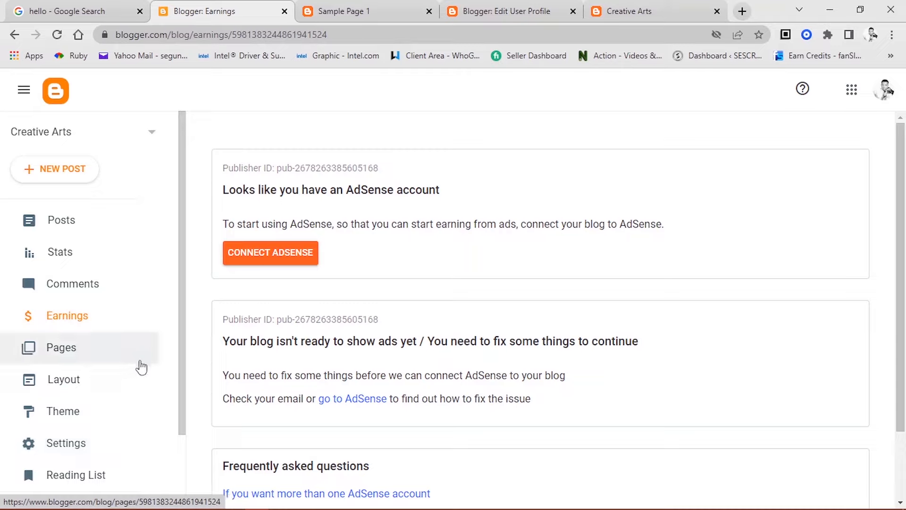
{"action": "scroll", "coordinate": [140, 368], "scroll_direction": "down", "scroll_amount": 2}
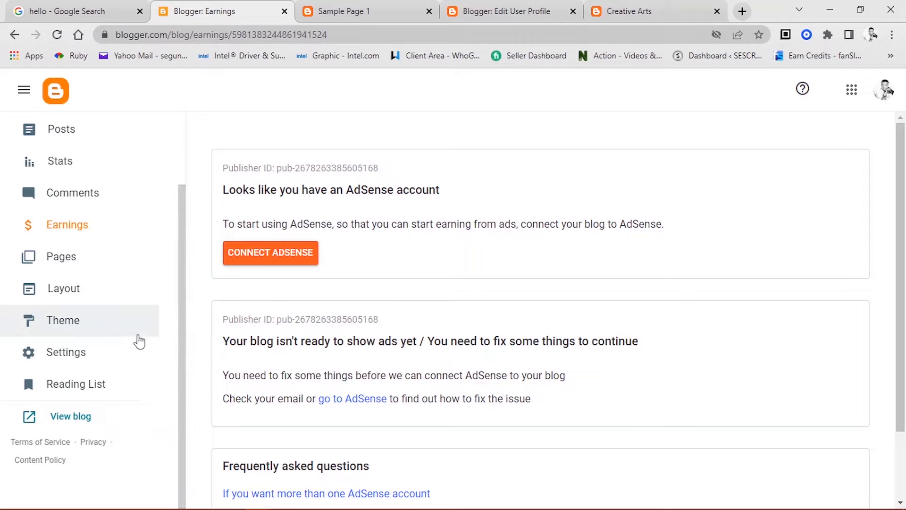
{"action": "scroll", "coordinate": [131, 335], "scroll_direction": "up", "scroll_amount": 2}
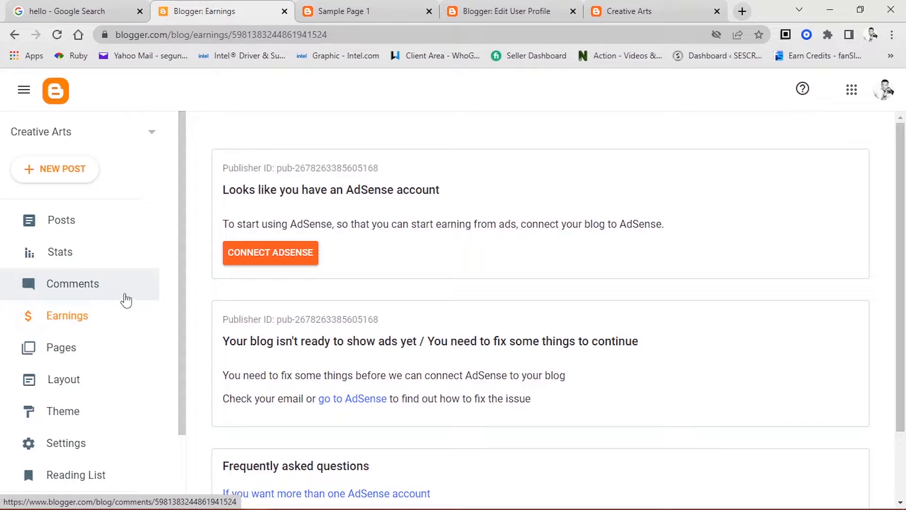
{"action": "mouse_move", "coordinate": [658, 509]}
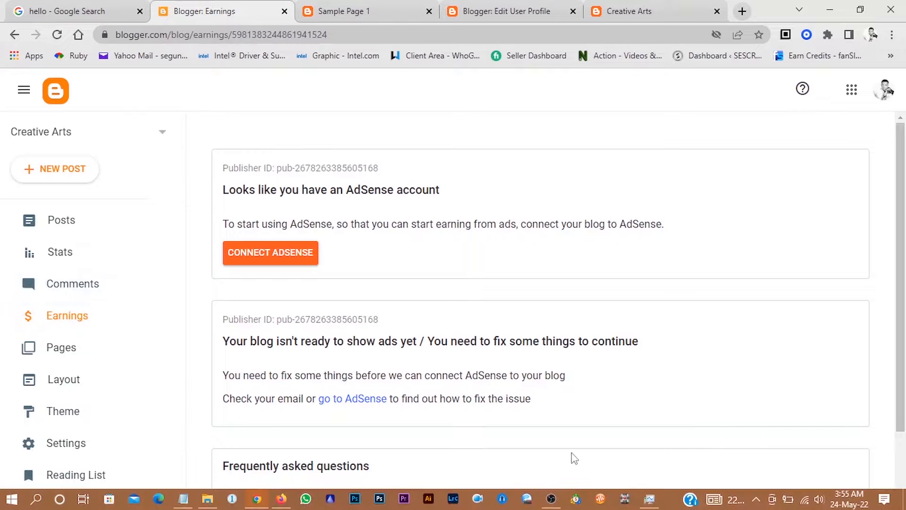